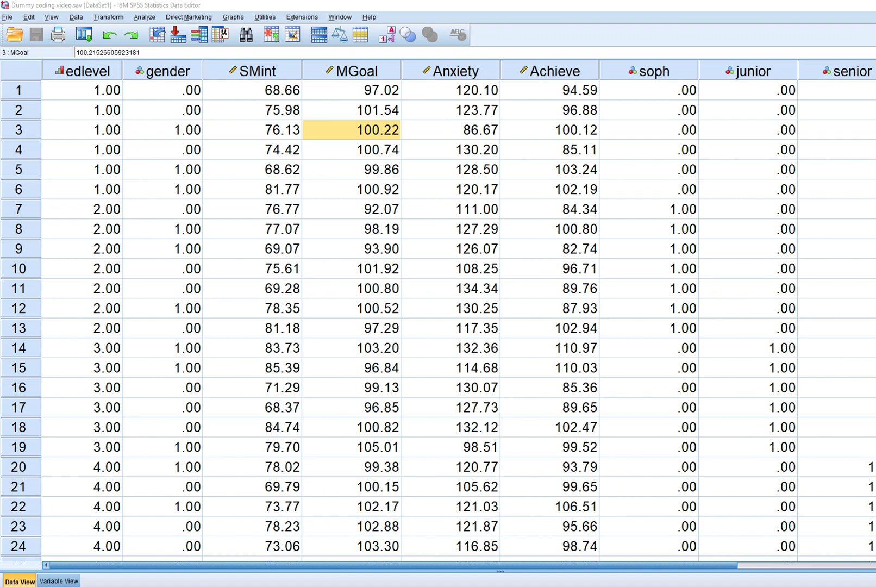
- Review the outcome column Achieve and the predictor columns SMint, MGoal and Anxiety in the dataset
{"action": "left_click", "coordinate": [550, 70]}
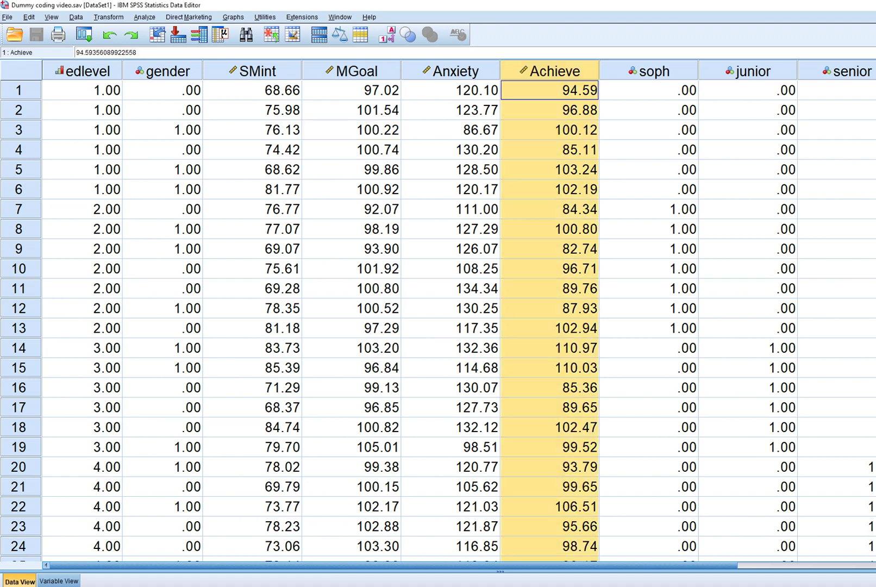
{"action": "left_click", "coordinate": [252, 70]}
{"action": "left_click", "coordinate": [351, 71]}
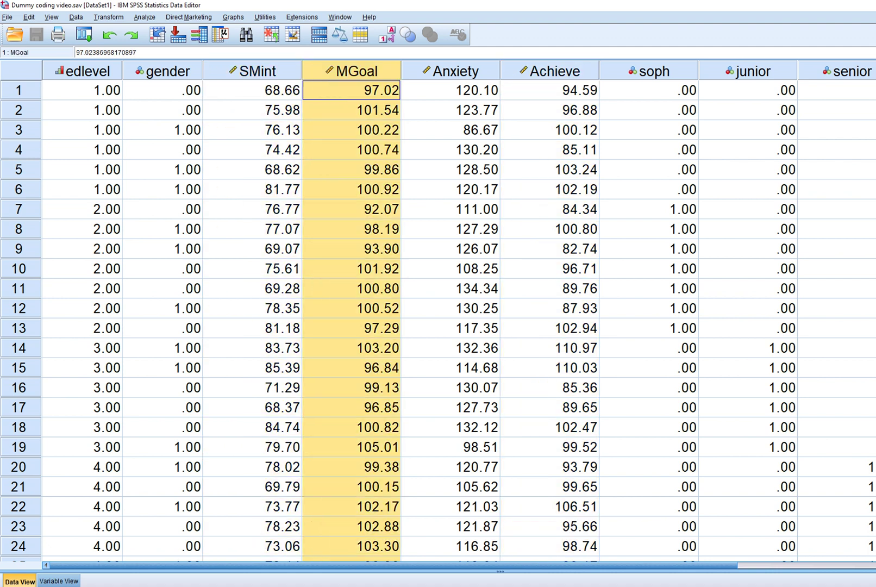
{"action": "left_click", "coordinate": [450, 71]}
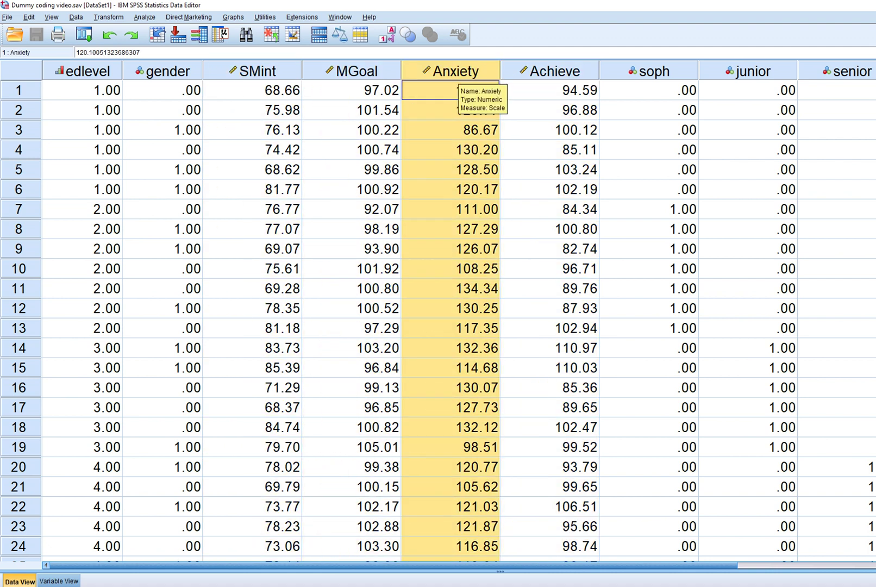
{"action": "left_click_drag", "start_coordinate": [275, 72], "coordinate": [450, 71]}
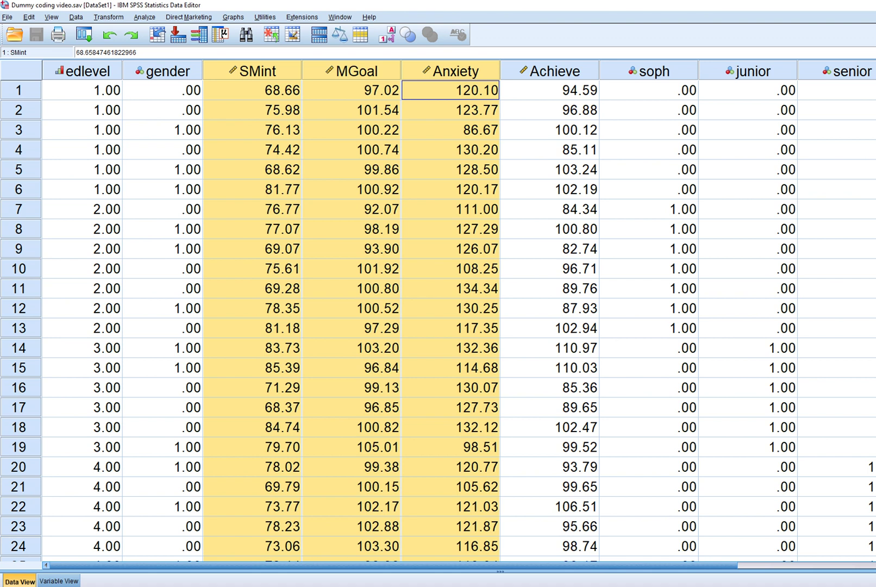
{"action": "left_click", "coordinate": [550, 71]}
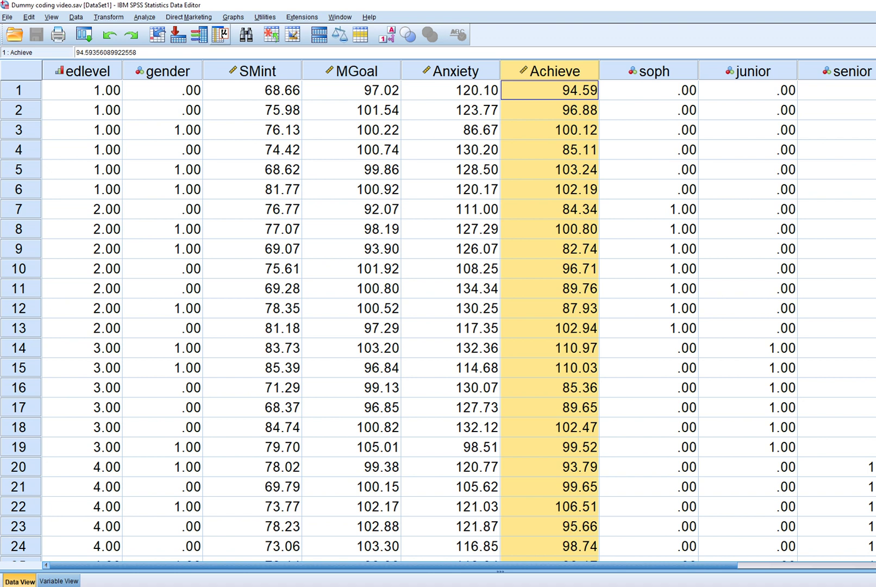
- Start a linear regression analysis with Achieve as the dependent variable
{"action": "left_click", "coordinate": [145, 17]}
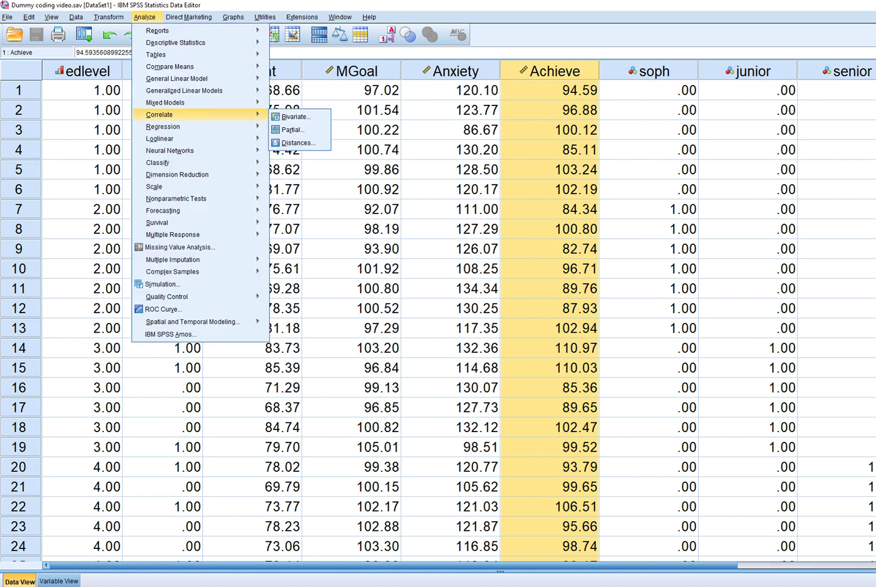
{"action": "mouse_move", "coordinate": [199, 127]}
{"action": "key", "text": "Down"}
{"action": "key", "text": "Return"}
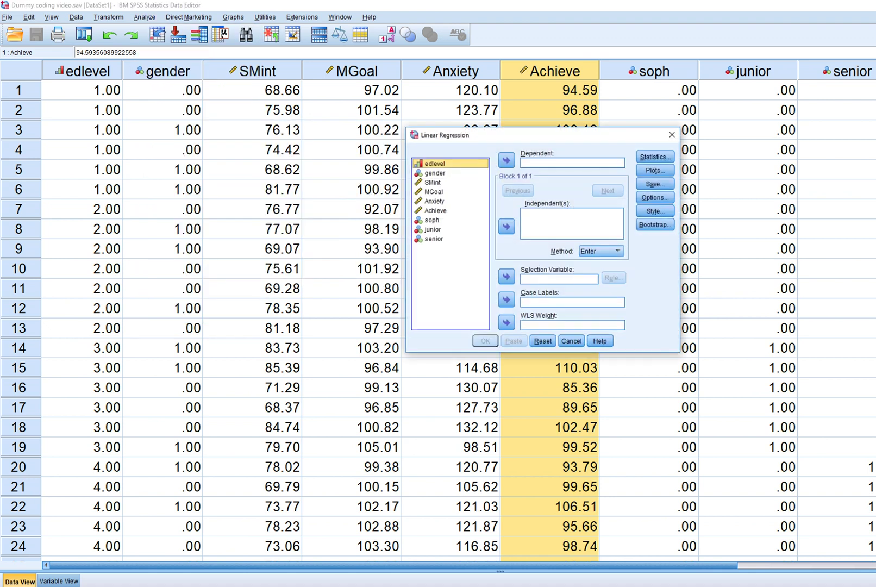
{"action": "left_click", "coordinate": [435, 210]}
{"action": "left_click", "coordinate": [506, 160]}
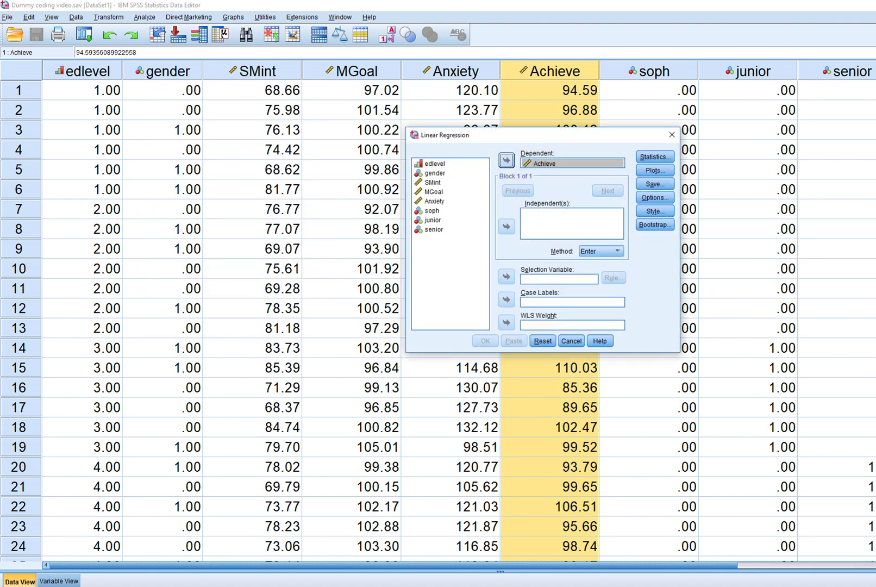
- Add SMint, MGoal and Anxiety as the independent variables of the regression
{"action": "left_click", "coordinate": [433, 182]}
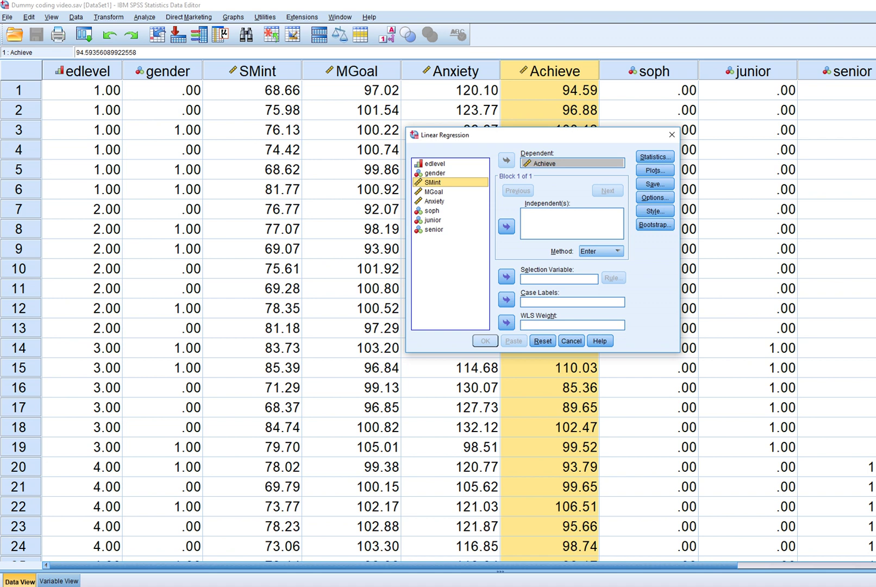
{"action": "left_click", "coordinate": [434, 201], "text": "shift"}
{"action": "left_click", "coordinate": [506, 226]}
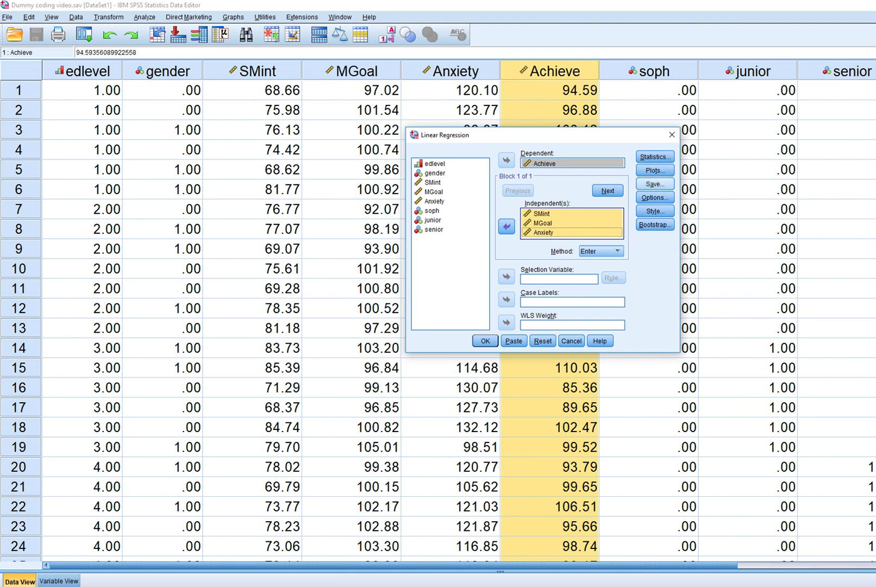
- Request saving of the Mahalanobis distances as a new variable and run the regression
{"action": "left_click", "coordinate": [655, 183]}
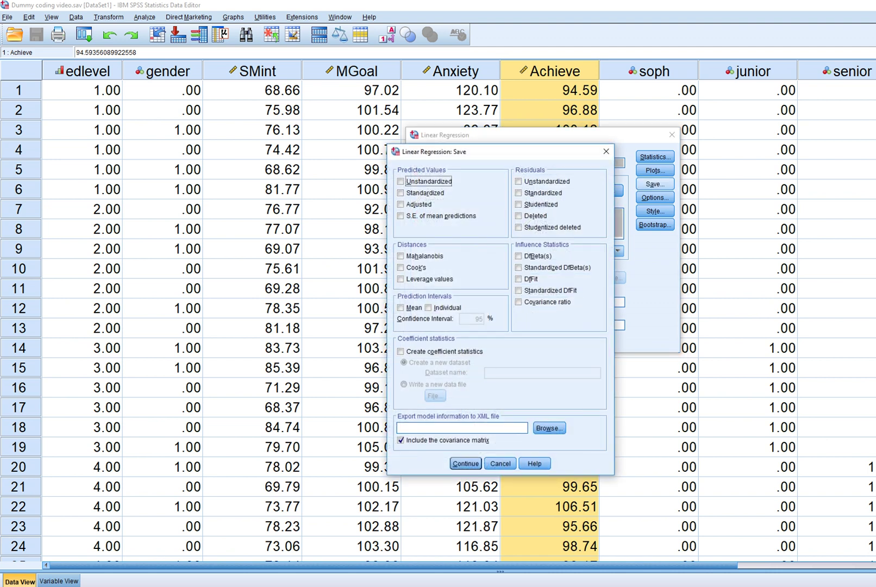
{"action": "left_click", "coordinate": [400, 255]}
{"action": "left_click", "coordinate": [465, 463]}
{"action": "left_click", "coordinate": [485, 341]}
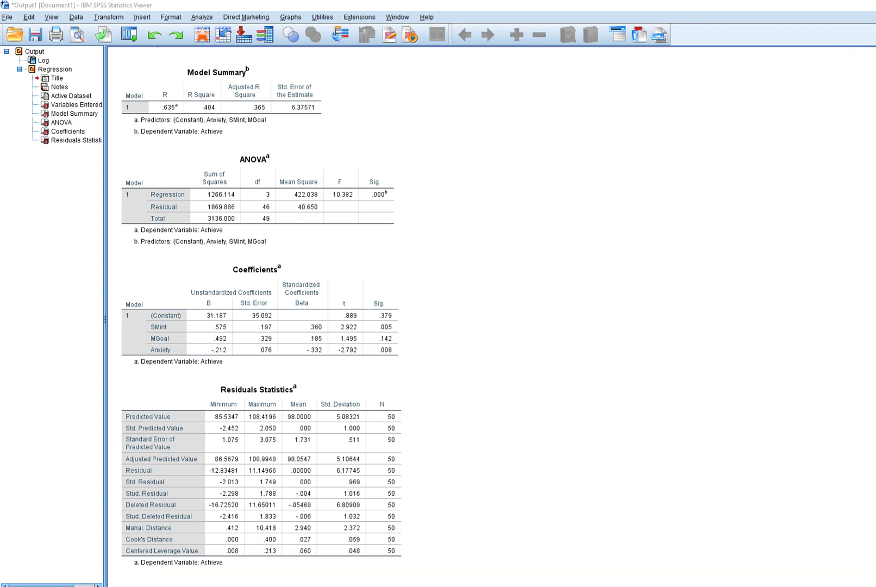
- Examine the Mahalanobis distance row in the Residuals Statistics table of the output
{"action": "left_click_drag", "start_coordinate": [122, 532], "coordinate": [158, 534]}
{"action": "left_click_drag", "start_coordinate": [220, 532], "coordinate": [294, 534]}
{"action": "key", "text": "Escape"}
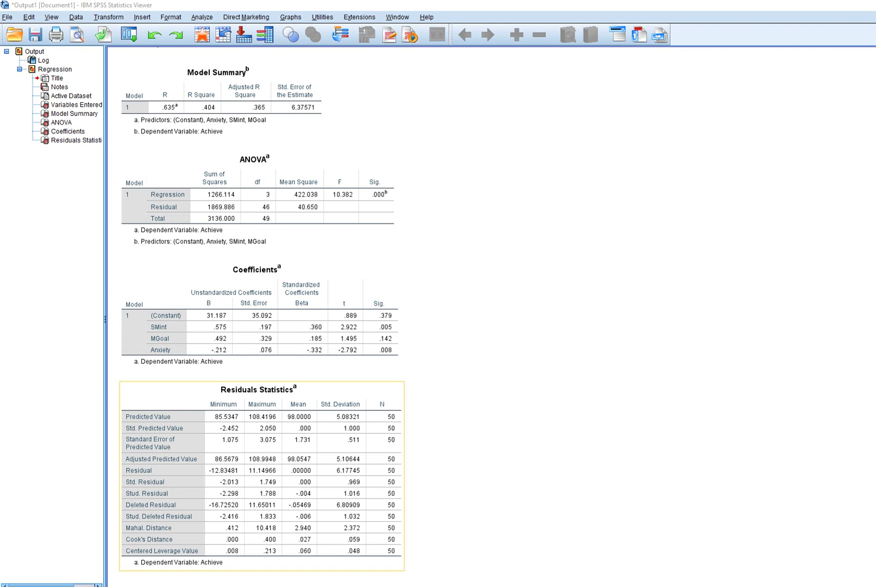
- Return to the data editor and inspect case 7's saved Mahalanobis distance in MAH_1 along with its other variable values
{"action": "mouse_move", "coordinate": [346, 585]}
{"action": "left_click", "coordinate": [401, 557]}
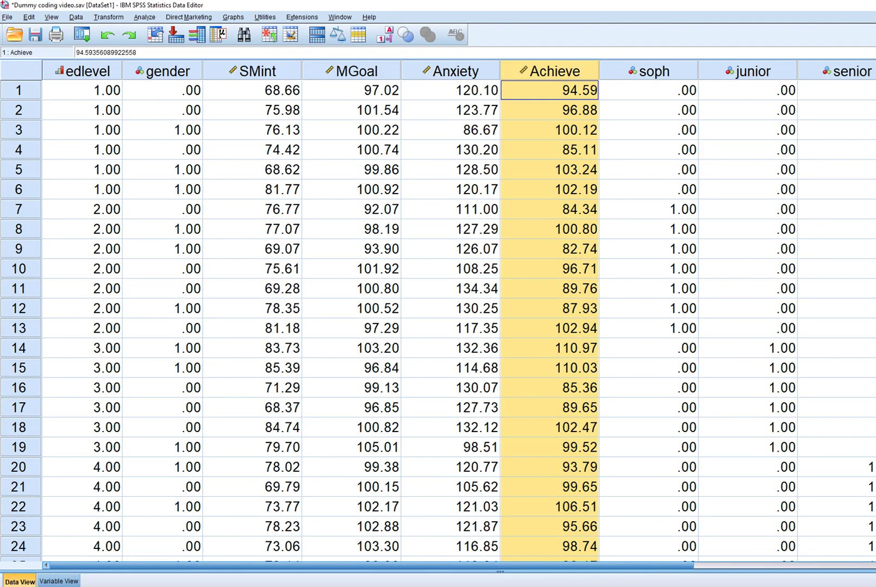
{"action": "left_click_drag", "start_coordinate": [401, 566], "coordinate": [588, 565]}
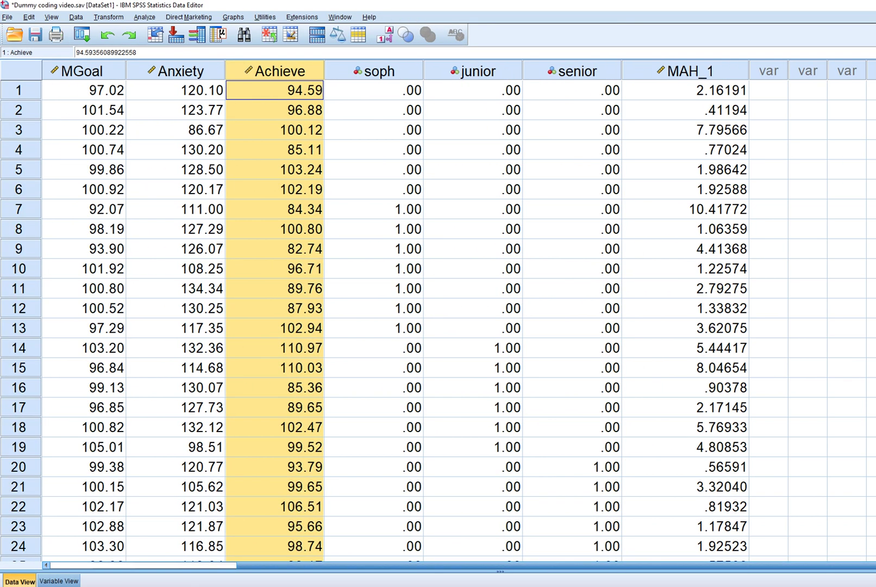
{"action": "left_click", "coordinate": [685, 209]}
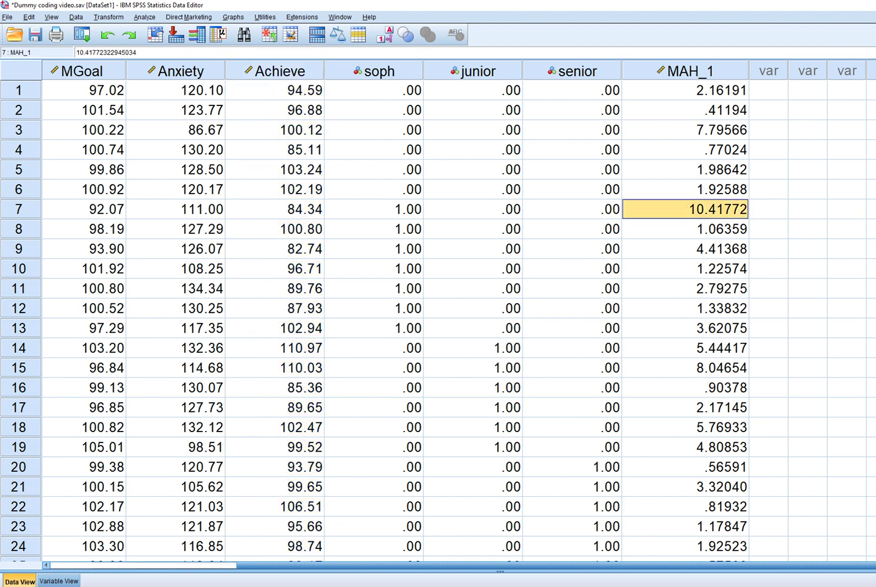
{"action": "key", "text": "Home"}
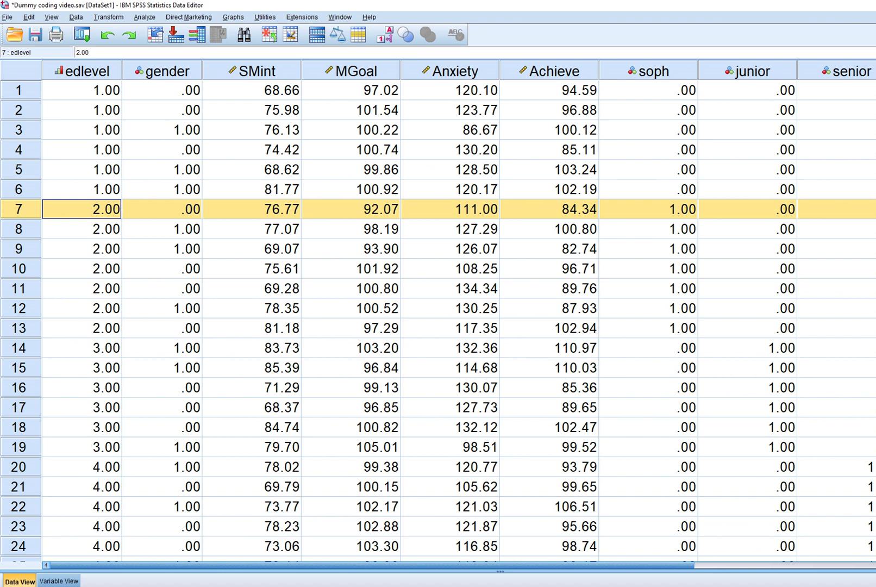
{"action": "left_click_drag", "start_coordinate": [371, 565], "coordinate": [529, 566]}
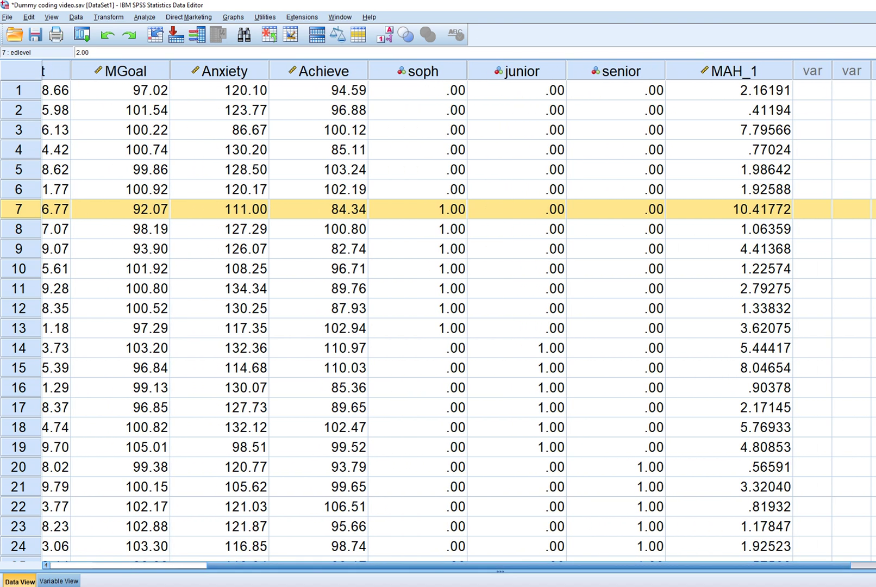
- Read through the MAH_1 values of the first four cases and look over the whole MAH_1 column
{"action": "left_click", "coordinate": [728, 90]}
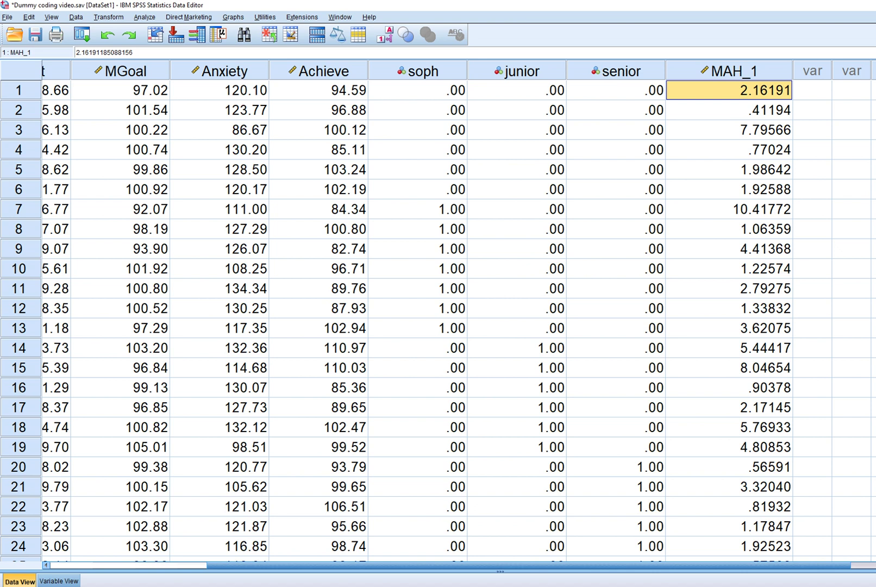
{"action": "left_click", "coordinate": [728, 110]}
{"action": "key", "text": "Down"}
{"action": "key", "text": "Down"}
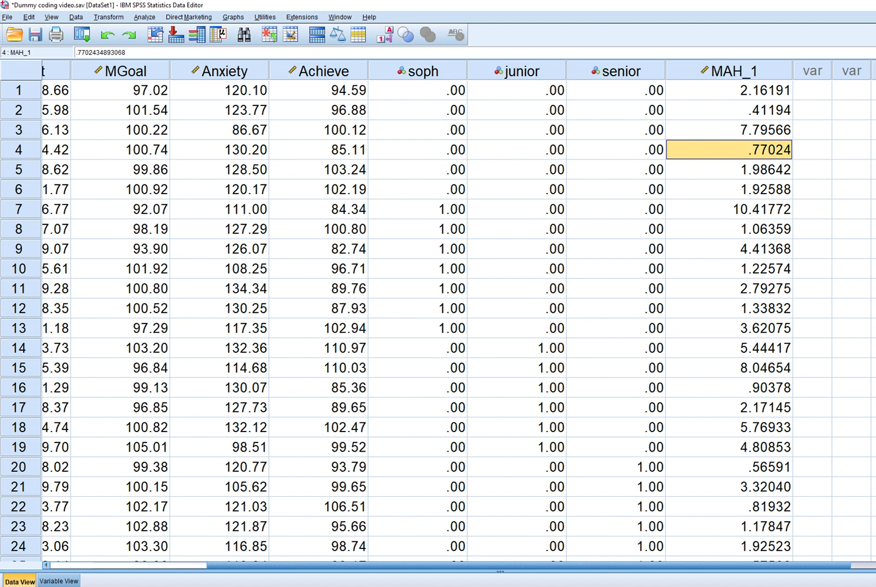
{"action": "left_click", "coordinate": [728, 70]}
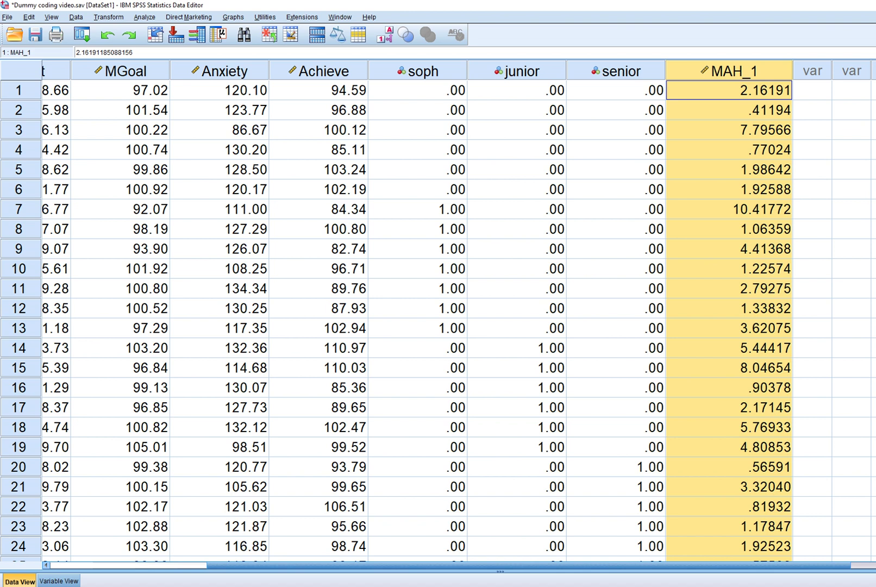
{"action": "left_click", "coordinate": [729, 90]}
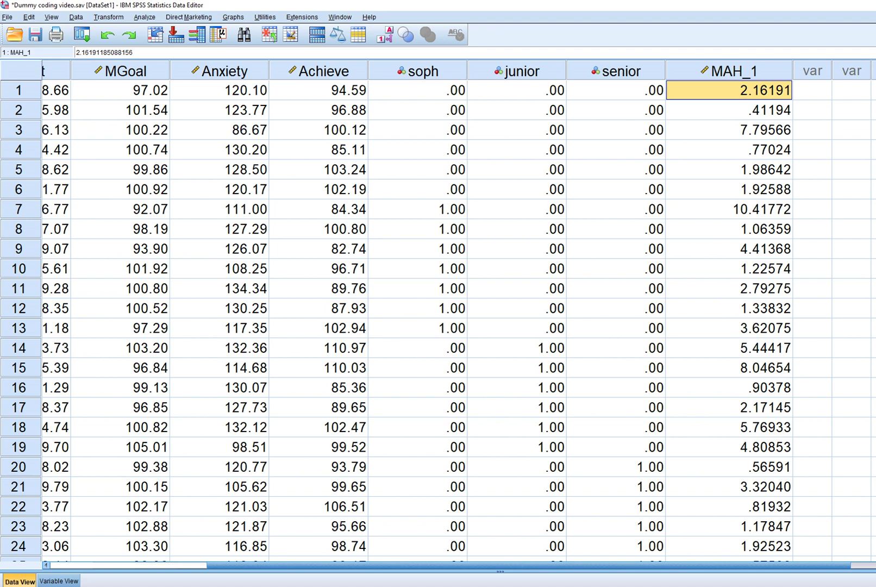
- Compare case 1's SMint, MGoal and Anxiety values with its MAH_1 distance, and check the MAH_1 values of the cases just below
{"action": "left_click", "coordinate": [120, 90]}
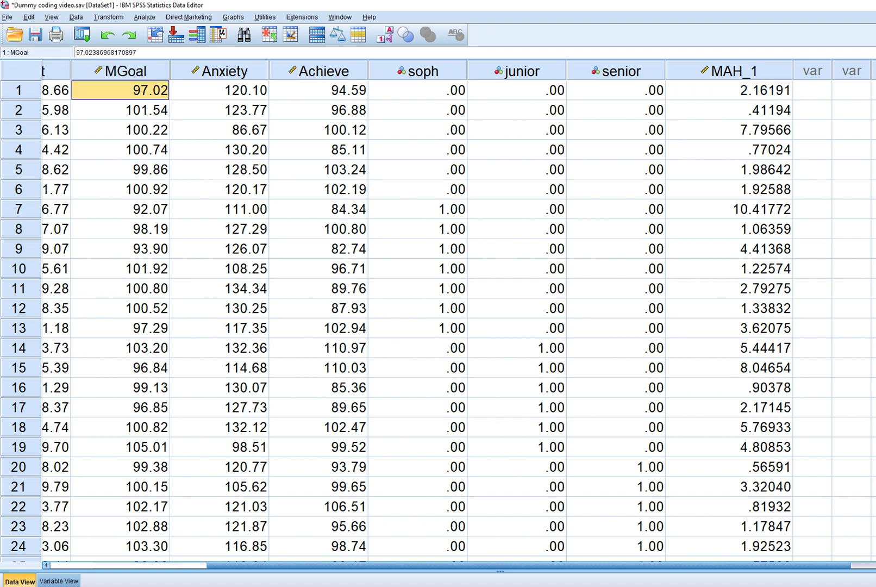
{"action": "left_click", "coordinate": [56, 90]}
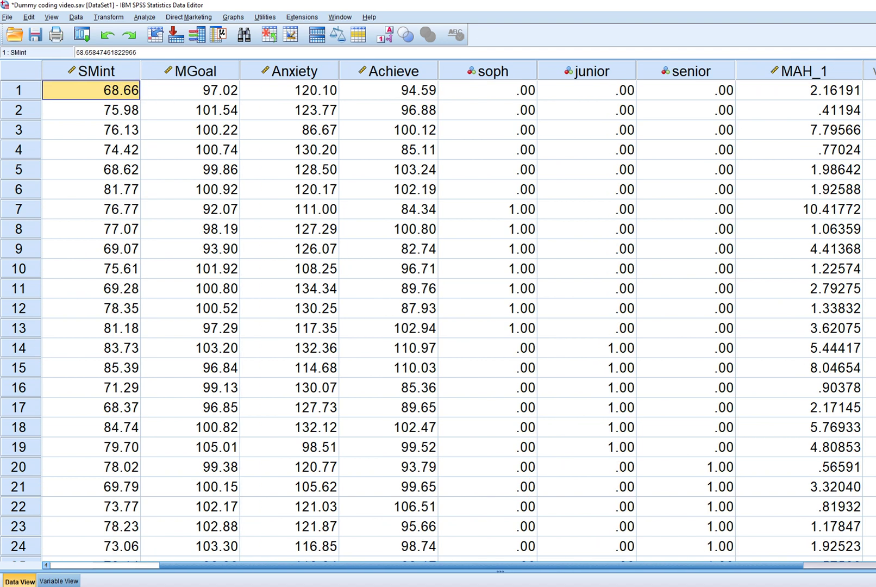
{"action": "left_click", "coordinate": [190, 90]}
{"action": "left_click", "coordinate": [289, 90]}
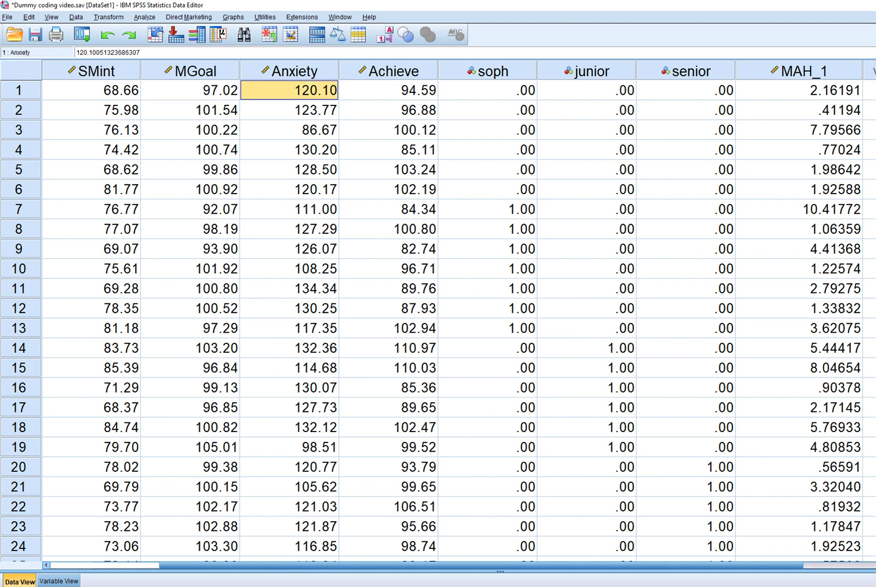
{"action": "key", "text": "Right"}
{"action": "key", "text": "Right"}
{"action": "key", "text": "Right"}
{"action": "key", "text": "Right"}
{"action": "key", "text": "Right"}
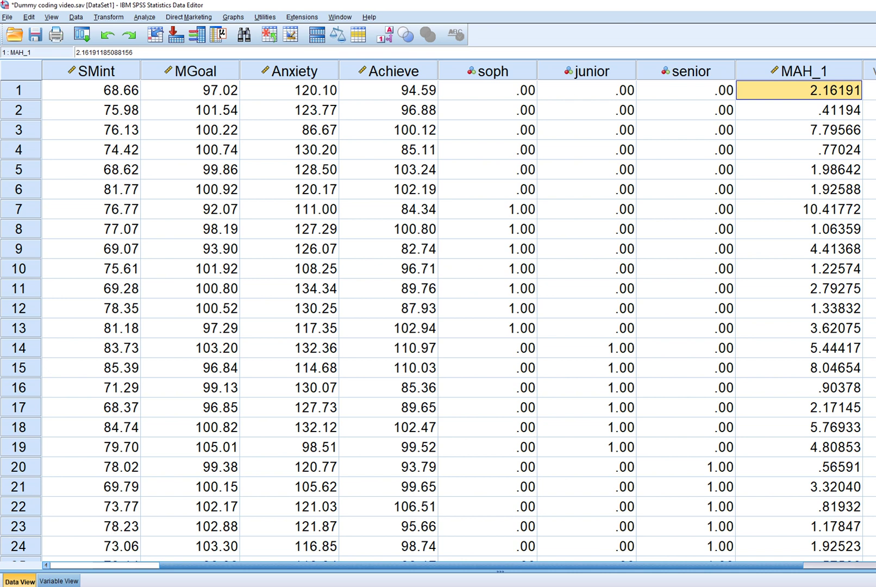
{"action": "key", "text": "Down"}
{"action": "key", "text": "Down"}
{"action": "left_click", "coordinate": [798, 90]}
- Start computing a new variable with the target name pvalue
{"action": "left_click_drag", "start_coordinate": [481, 565], "coordinate": [535, 565]}
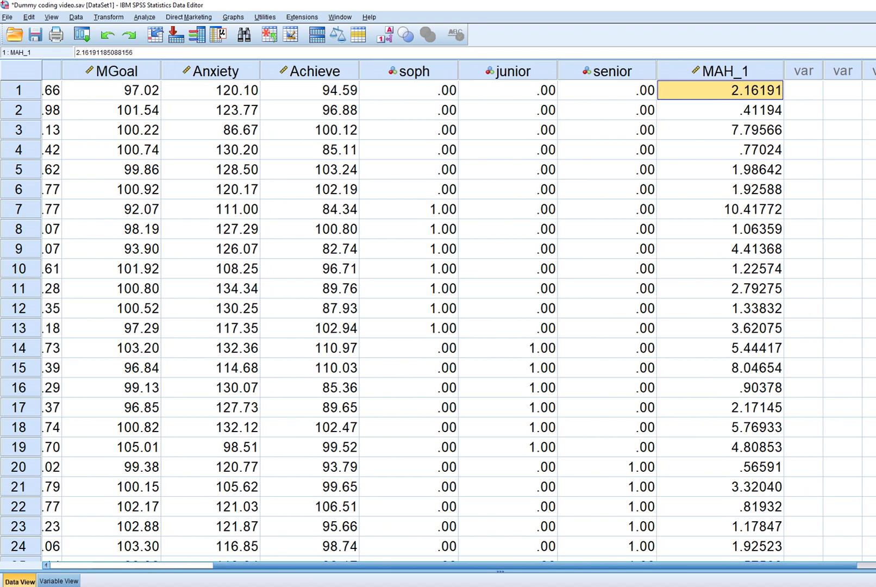
{"action": "left_click", "coordinate": [108, 17]}
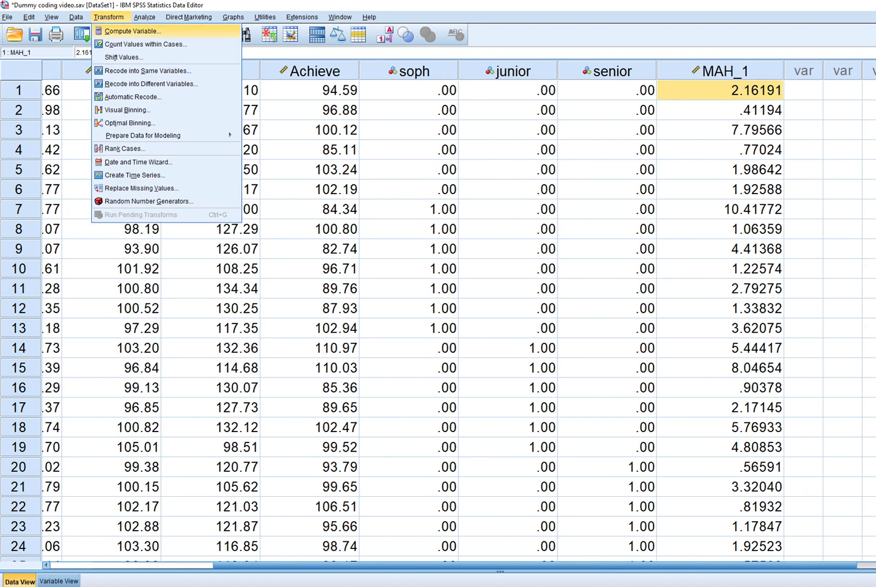
{"action": "left_click", "coordinate": [121, 30]}
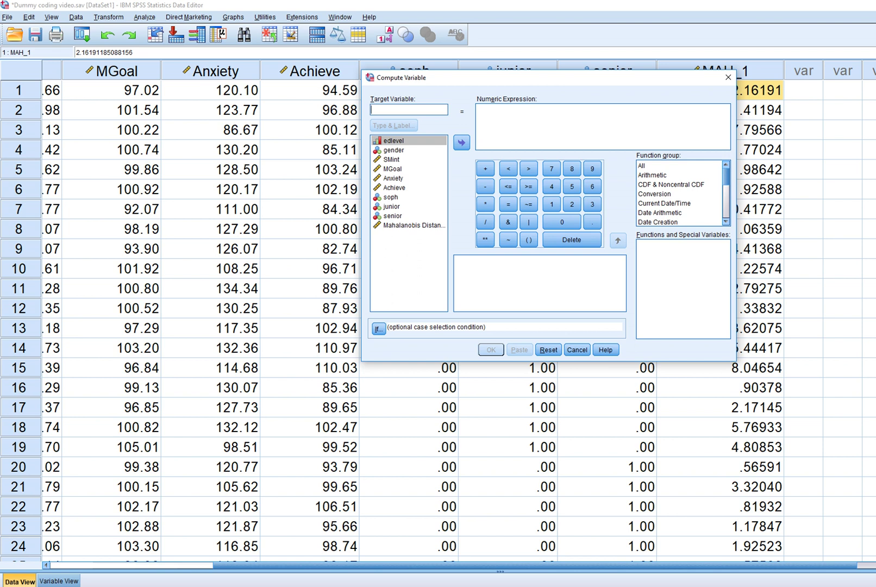
{"action": "type", "text": "pvalue"}
- Begin the numeric expression for pvalue with 1- and insert the Cdf.Chisq function from the CDF & Noncentral CDF group
{"action": "left_click", "coordinate": [478, 108]}
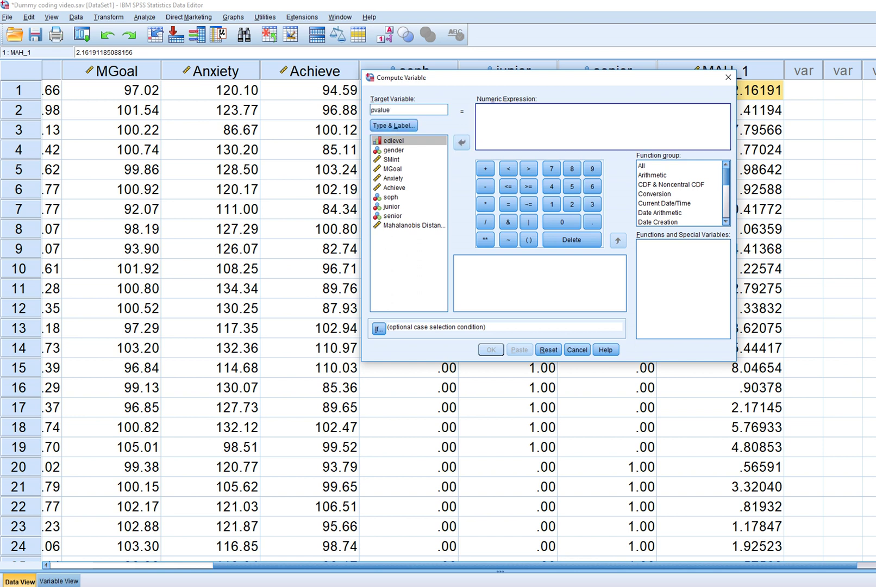
{"action": "type", "text": "1-"}
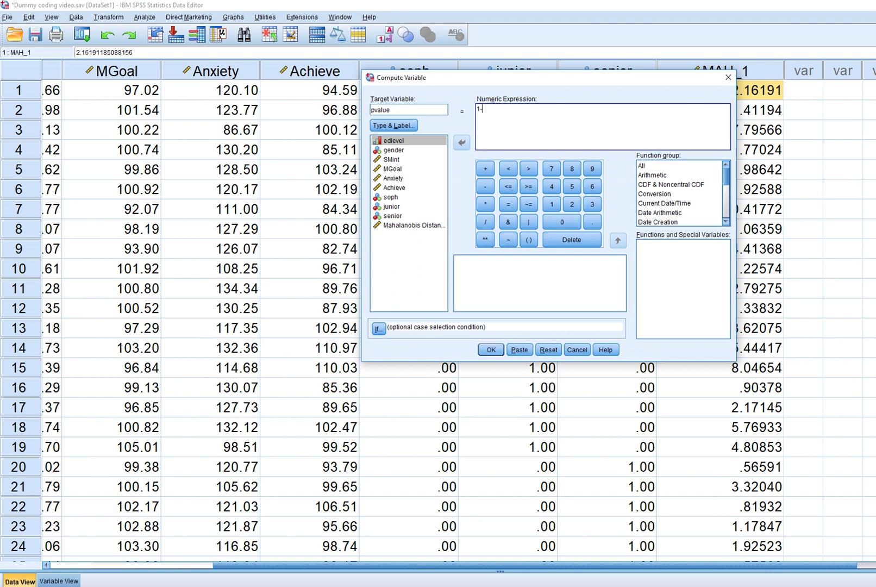
{"action": "left_click", "coordinate": [670, 184]}
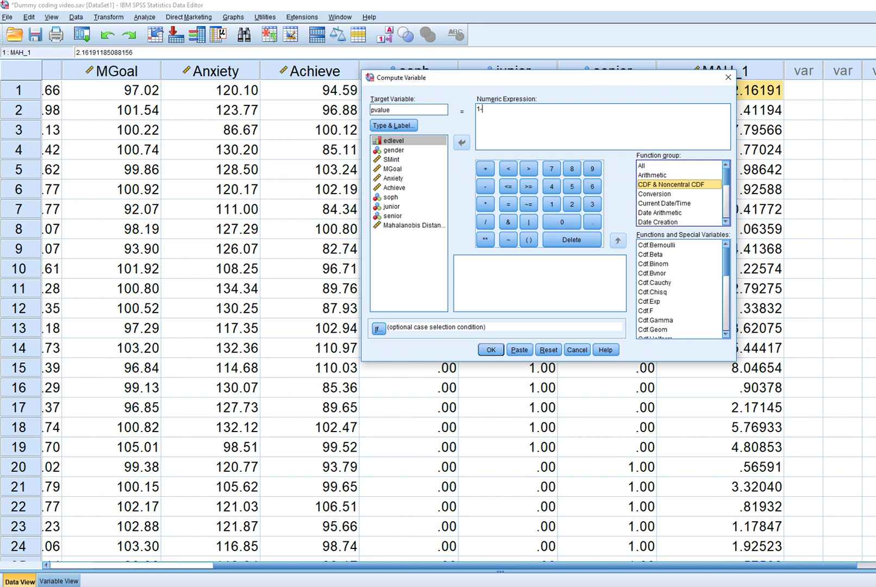
{"action": "left_click", "coordinate": [652, 291]}
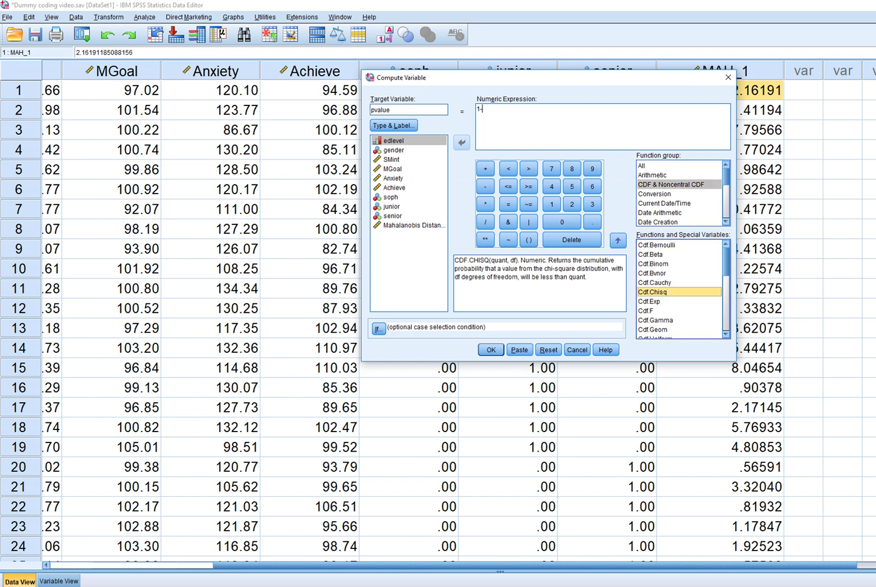
{"action": "left_click", "coordinate": [461, 143]}
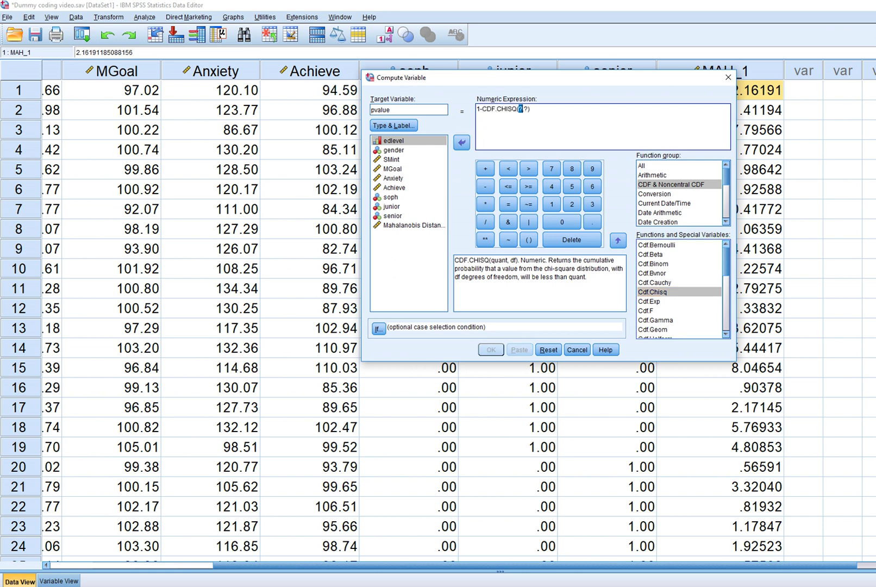
- Complete the function with the Mahalanobis distance MAH_1 as the quantity and 3 degrees of freedom, and compute pvalue
{"action": "left_click", "coordinate": [408, 224]}
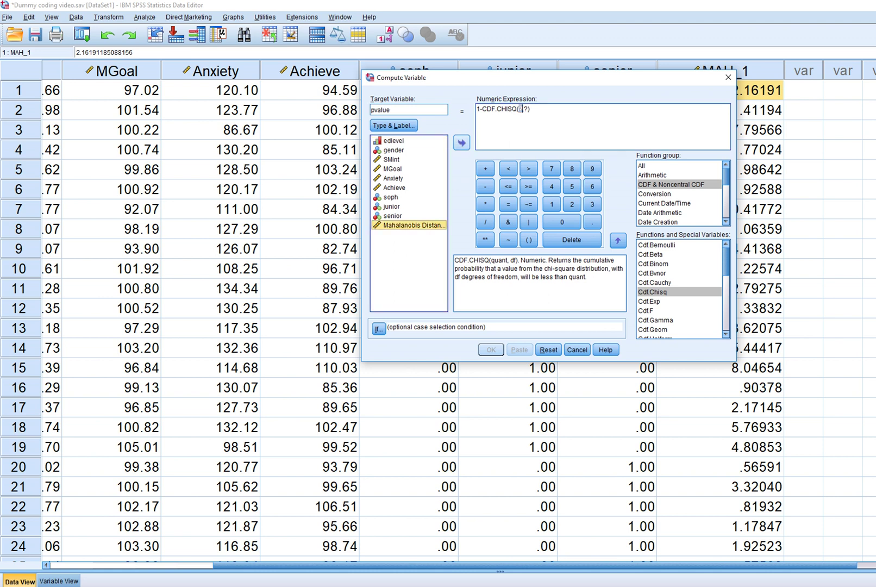
{"action": "left_click", "coordinate": [461, 142]}
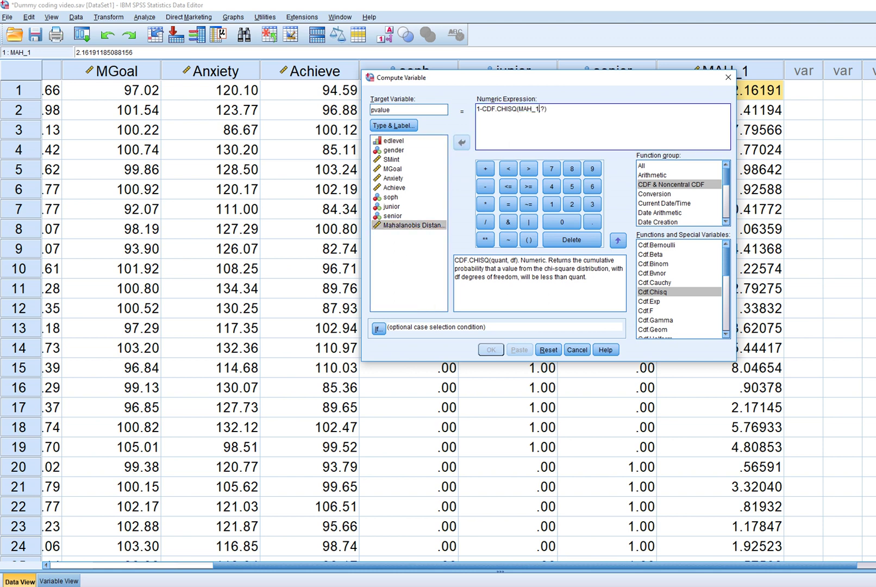
{"action": "left_click", "coordinate": [541, 109]}
{"action": "key", "text": "Delete"}
{"action": "type", "text": "3"}
{"action": "key", "text": "Return"}
- Return to the data editor and look through the whole pvalue column beside the MAH_1 distances for all cases
{"action": "mouse_move", "coordinate": [347, 586]}
{"action": "left_click", "coordinate": [401, 555]}
{"action": "left_click_drag", "start_coordinate": [514, 565], "coordinate": [656, 565]}
{"action": "left_click", "coordinate": [616, 90]}
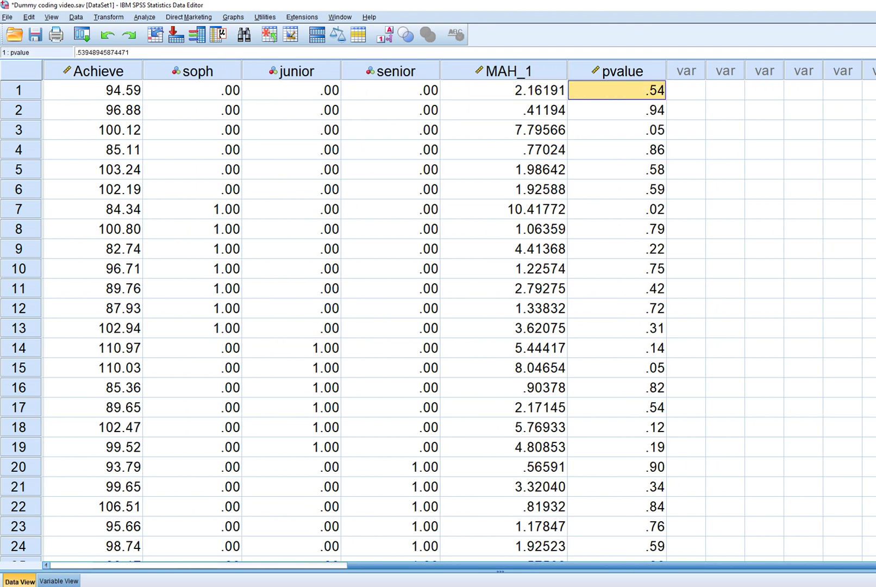
{"action": "scroll", "coordinate": [438, 321], "scroll_direction": "down", "scroll_amount": 9}
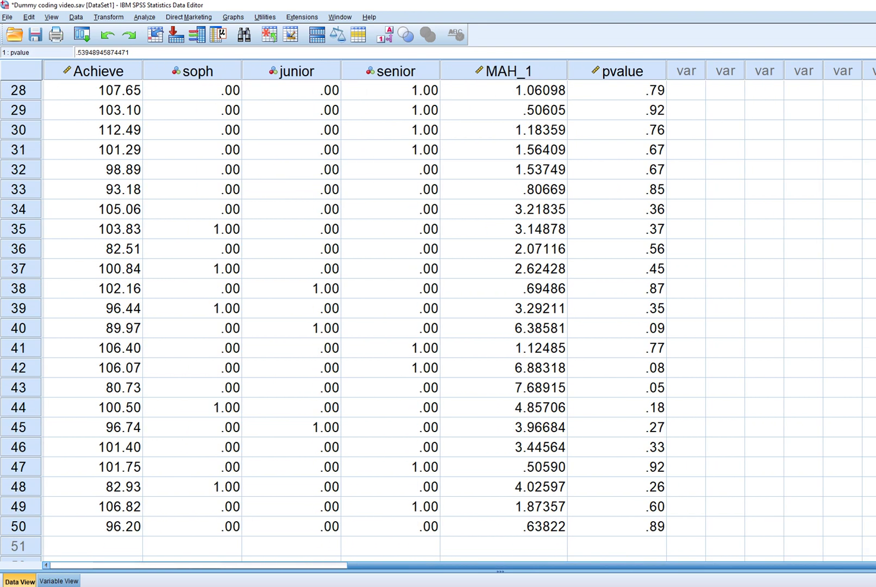
{"action": "scroll", "coordinate": [438, 321], "scroll_direction": "up", "scroll_amount": 9}
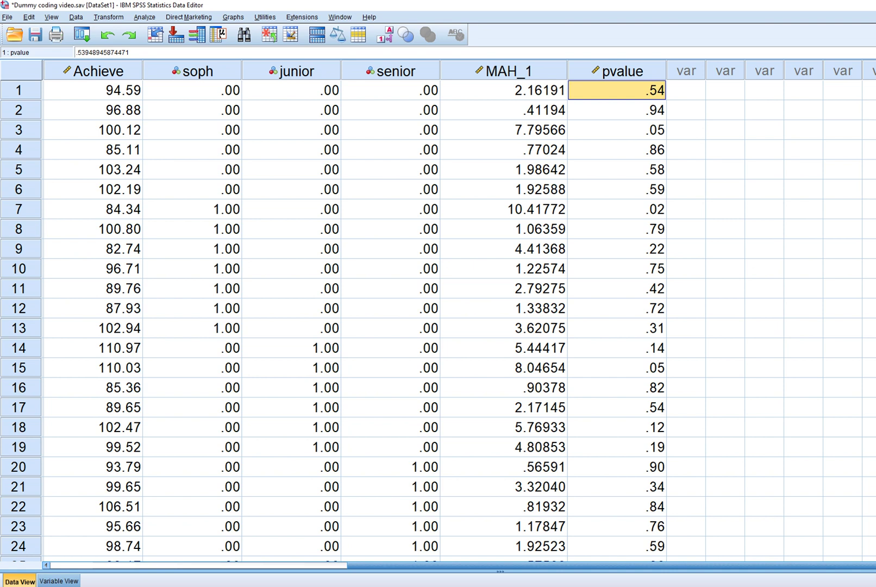
{"action": "scroll", "coordinate": [435, 320], "scroll_direction": "down", "scroll_amount": 11}
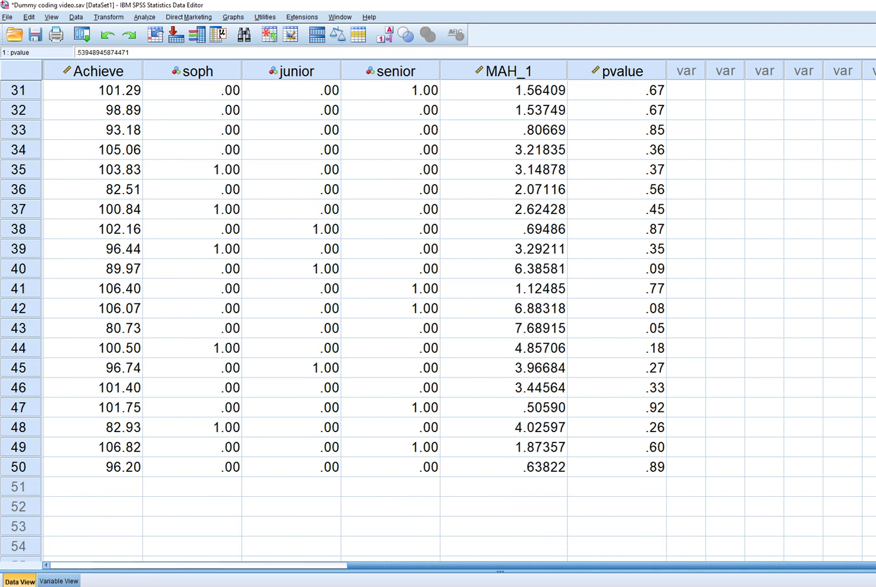
{"action": "scroll", "coordinate": [435, 320], "scroll_direction": "up", "scroll_amount": 11}
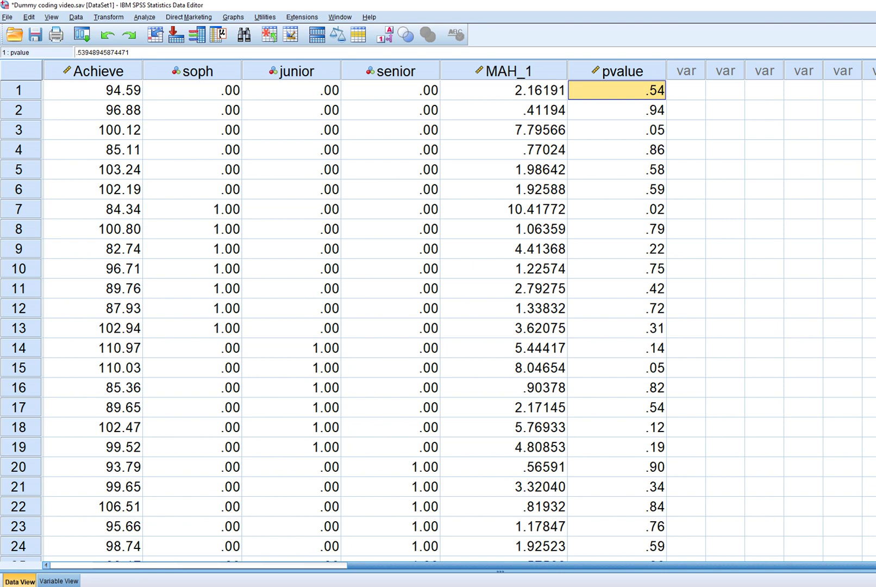
- Compare case 7's MAH_1 distance with its p-value and check case 4's p-value
{"action": "left_click", "coordinate": [503, 210]}
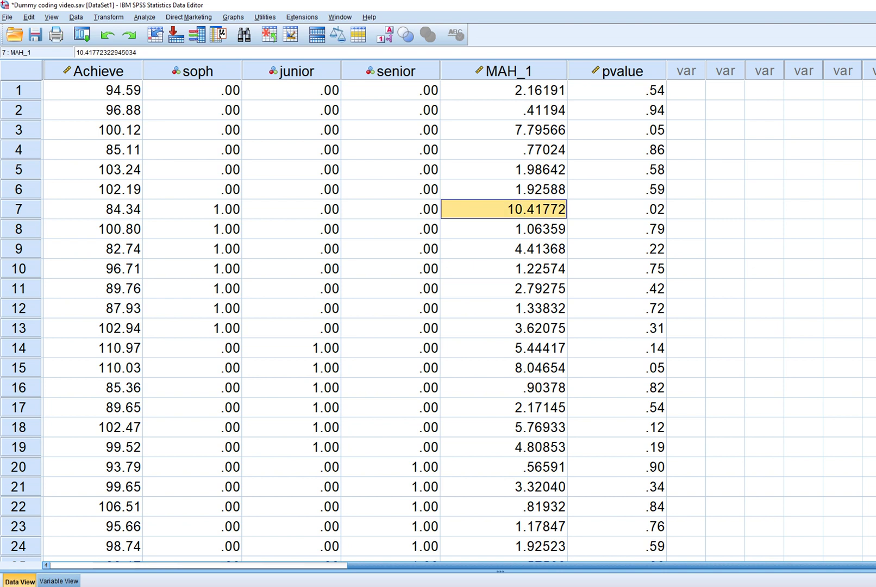
{"action": "left_click", "coordinate": [616, 209]}
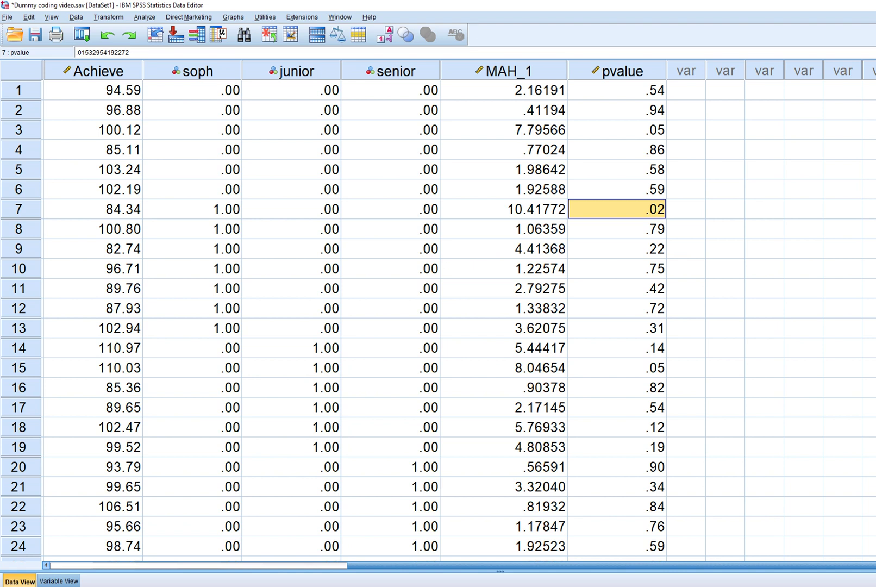
{"action": "left_click", "coordinate": [616, 150]}
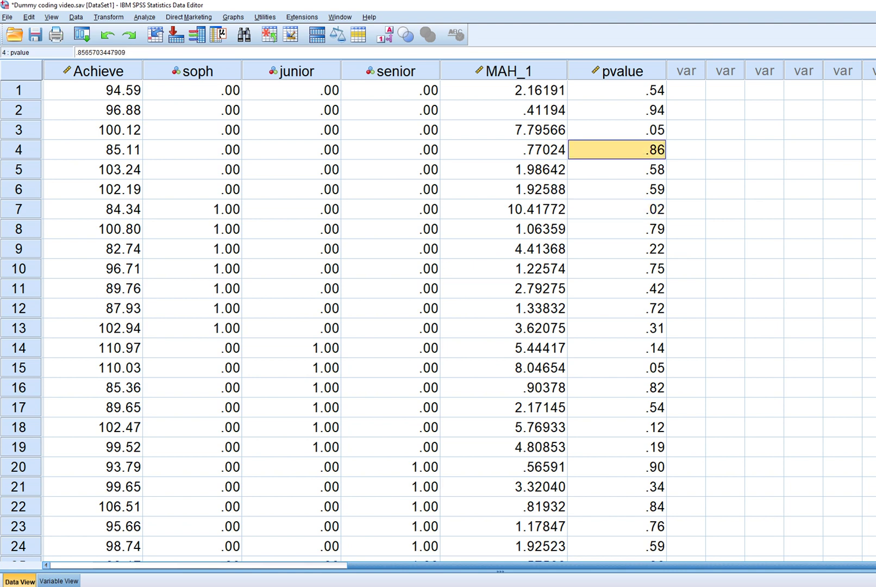
- Delete the MAH_1 and pvalue variables from the dataset
{"action": "left_click_drag", "start_coordinate": [611, 566], "coordinate": [565, 565]}
{"action": "left_click_drag", "start_coordinate": [686, 71], "coordinate": [574, 70]}
{"action": "key", "text": "Delete"}
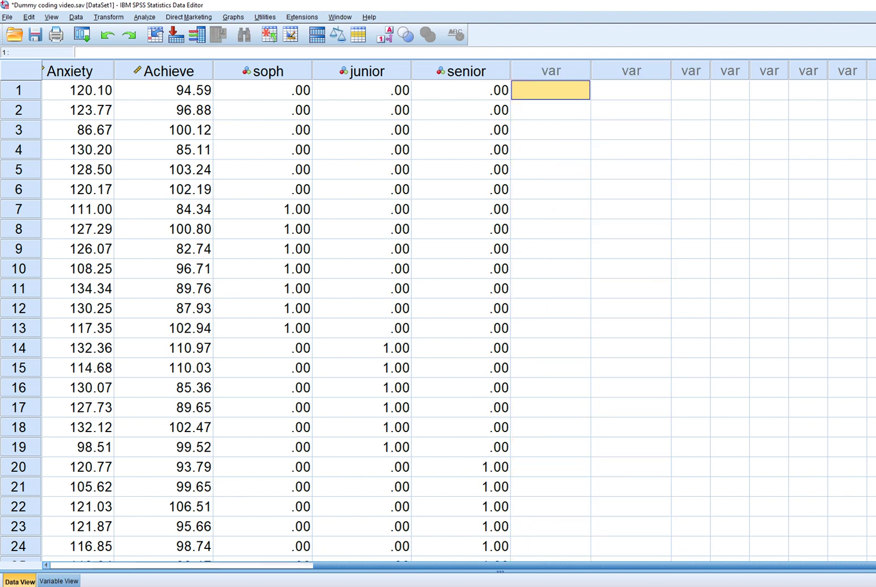
- Change case 1's SMint and MGoal values to 120 each to create an artificial outlier
{"action": "scroll", "coordinate": [459, 314], "scroll_direction": "left", "scroll_amount": 4}
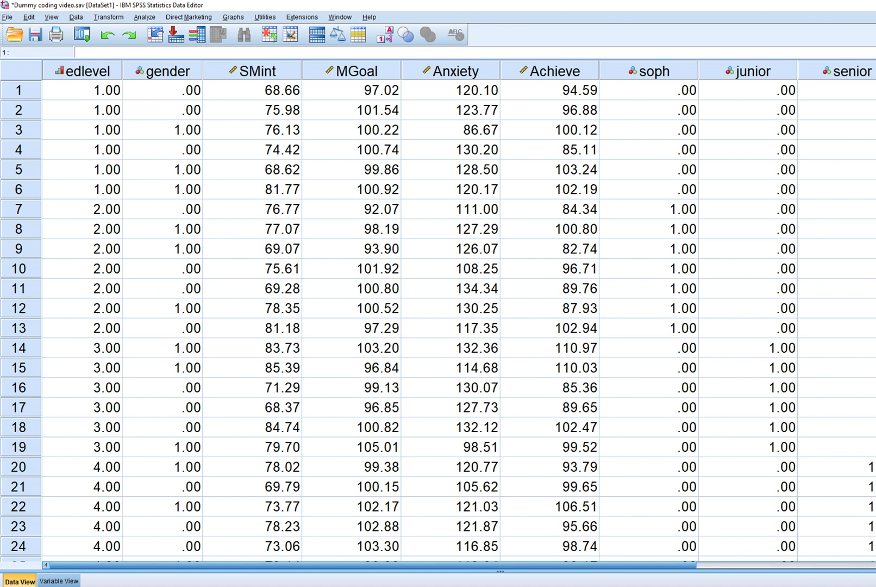
{"action": "left_click", "coordinate": [351, 90]}
{"action": "left_click", "coordinate": [252, 71]}
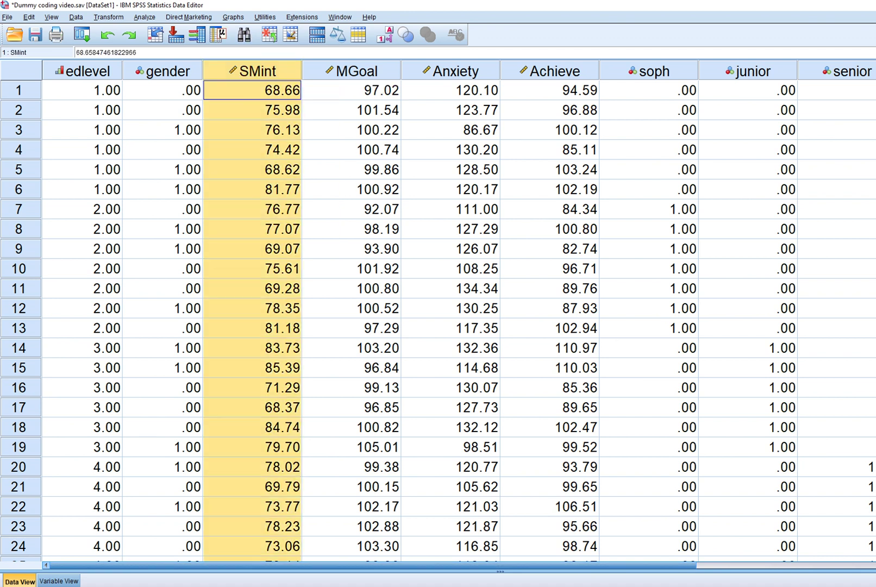
{"action": "left_click", "coordinate": [251, 90]}
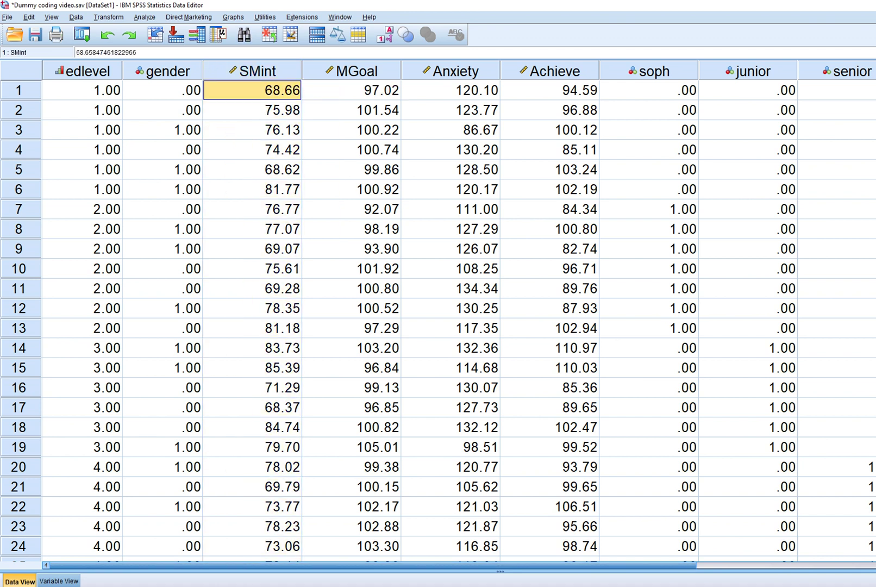
{"action": "type", "text": "120"}
{"action": "key", "text": "Tab"}
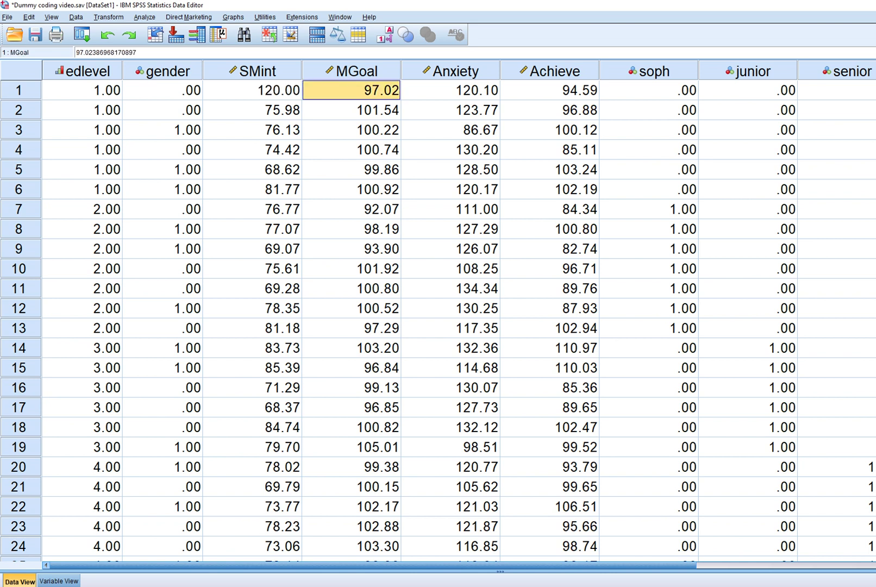
{"action": "type", "text": "120"}
{"action": "key", "text": "Tab"}
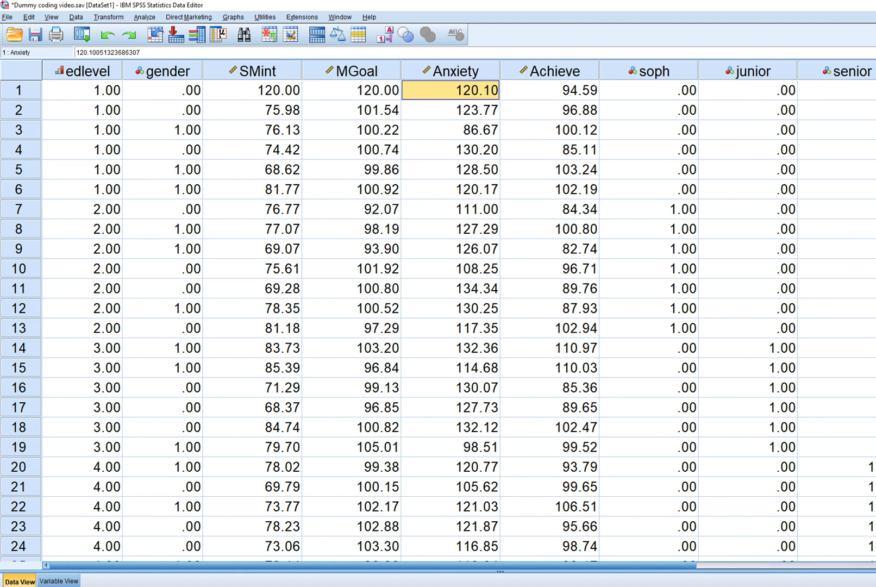
- Rerun the linear regression of Achieve on SMint, MGoal and Anxiety, saving the Mahalanobis distances
{"action": "left_click", "coordinate": [144, 17]}
{"action": "key", "text": "Right"}
{"action": "key", "text": "Down"}
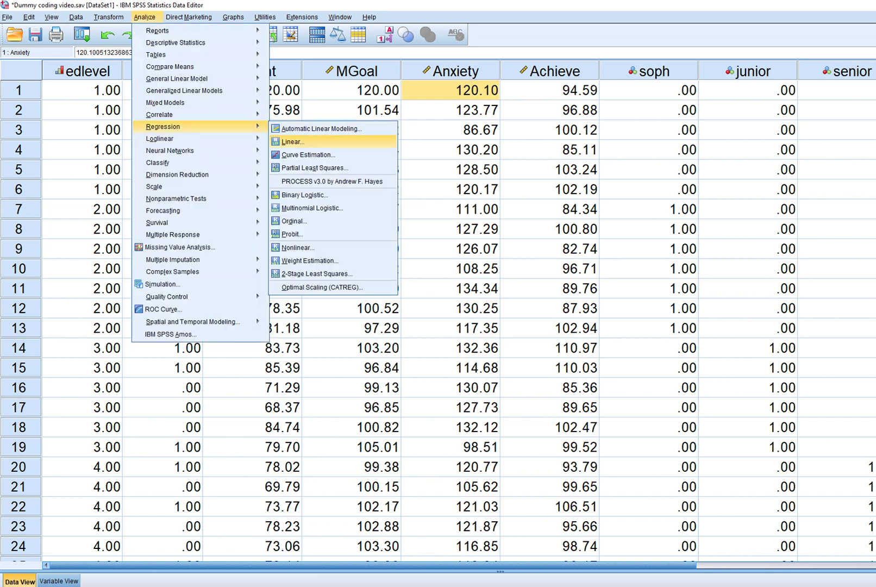
{"action": "key", "text": "Return"}
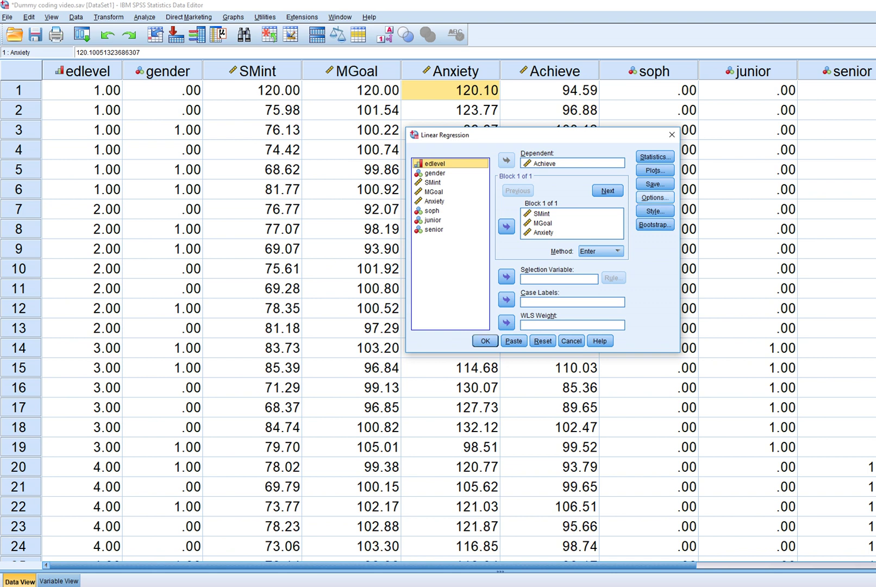
{"action": "left_click", "coordinate": [654, 183]}
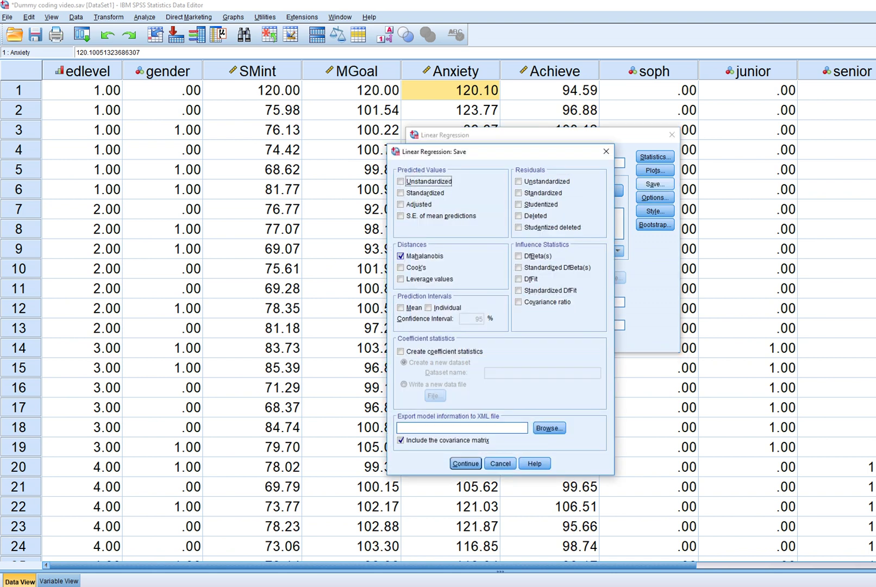
{"action": "key", "text": "Return"}
{"action": "key", "text": "Return"}
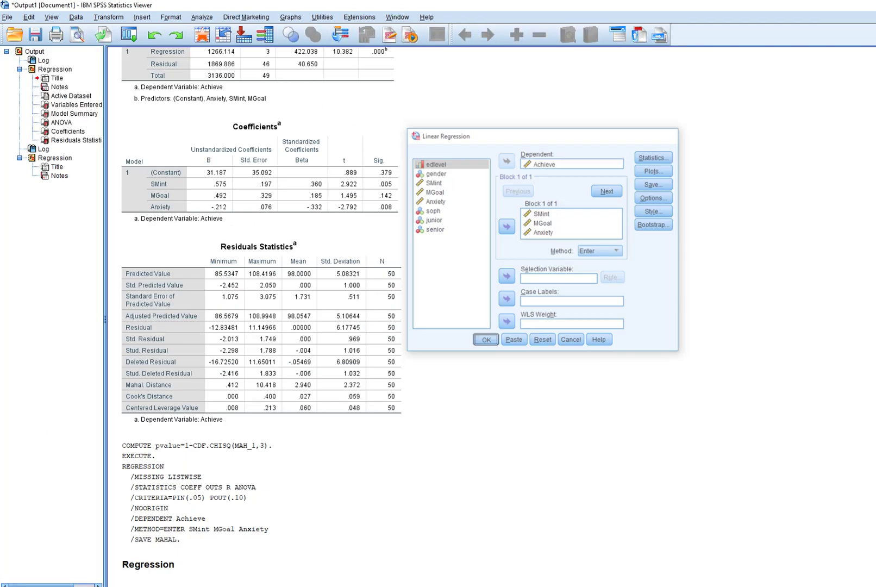
- Return to the data editor and examine case 1's new MAH_1 distance against those of the other cases
{"action": "mouse_move", "coordinate": [346, 585]}
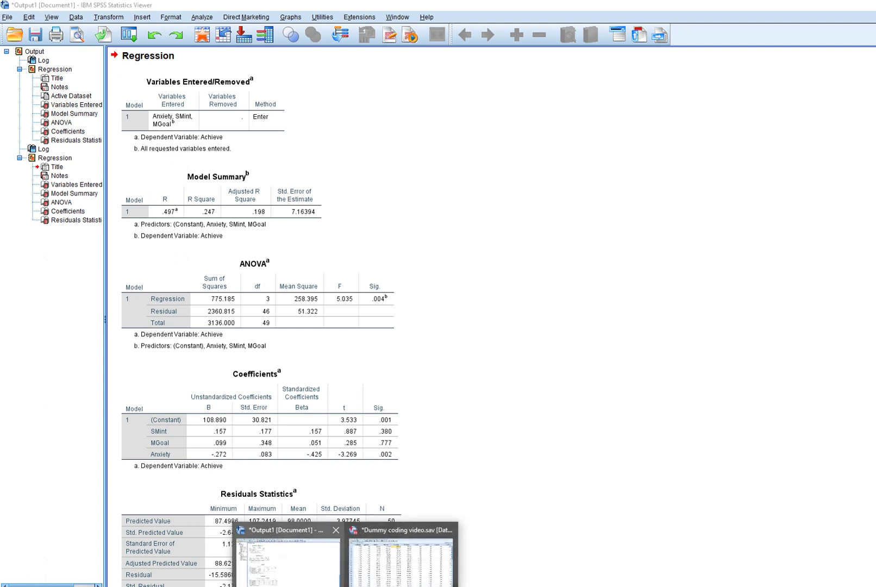
{"action": "left_click", "coordinate": [400, 553]}
{"action": "left_click_drag", "start_coordinate": [400, 565], "coordinate": [553, 565]}
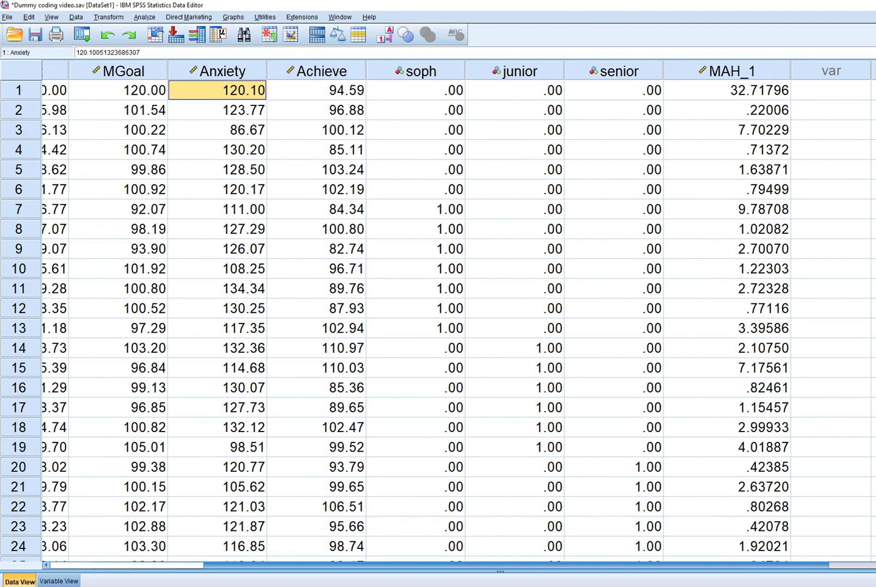
{"action": "left_click", "coordinate": [726, 90]}
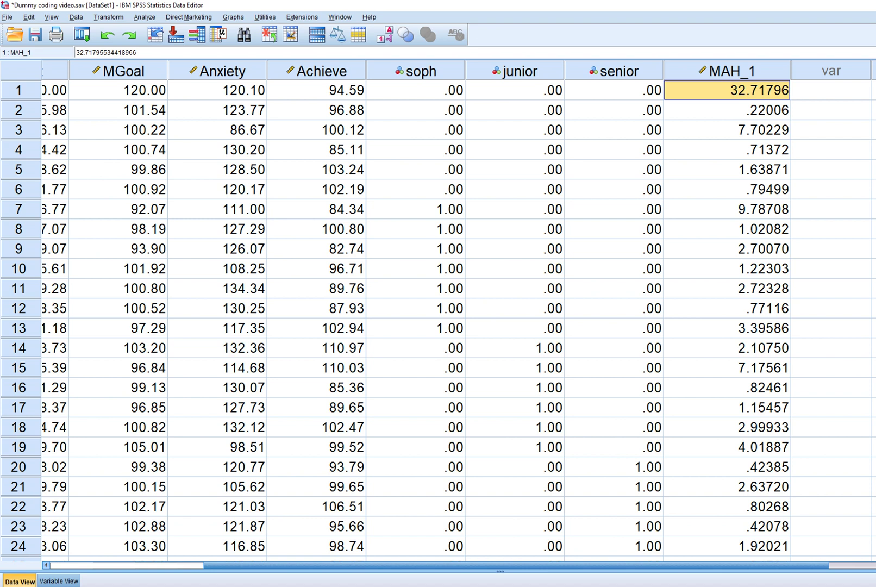
{"action": "scroll", "coordinate": [457, 315], "scroll_direction": "down", "scroll_amount": 5}
{"action": "scroll", "coordinate": [457, 316], "scroll_direction": "up", "scroll_amount": 5}
{"action": "left_click", "coordinate": [514, 559]}
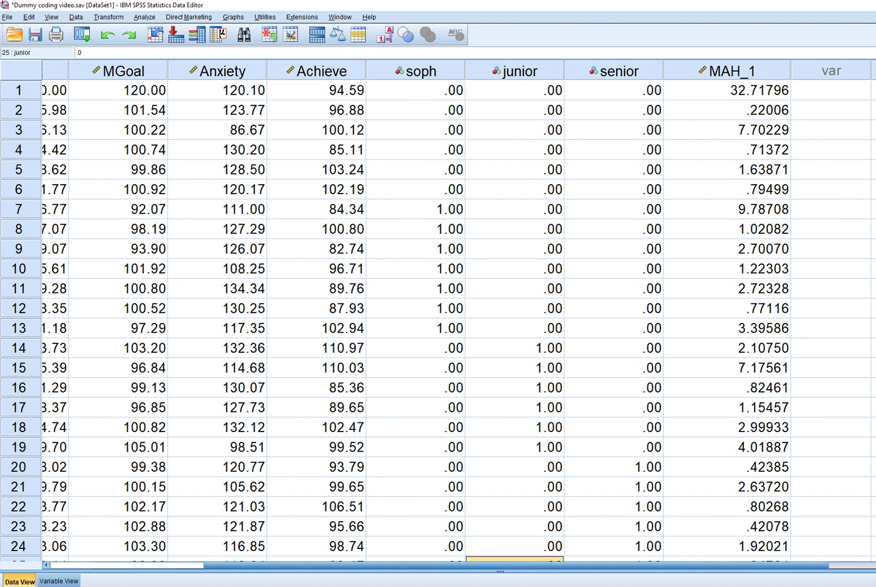
- Compute pvalue again as 1-CDF.CHISQ(MAH_1,3) from the new distances and return to the data editor
{"action": "key", "text": "alt+t"}
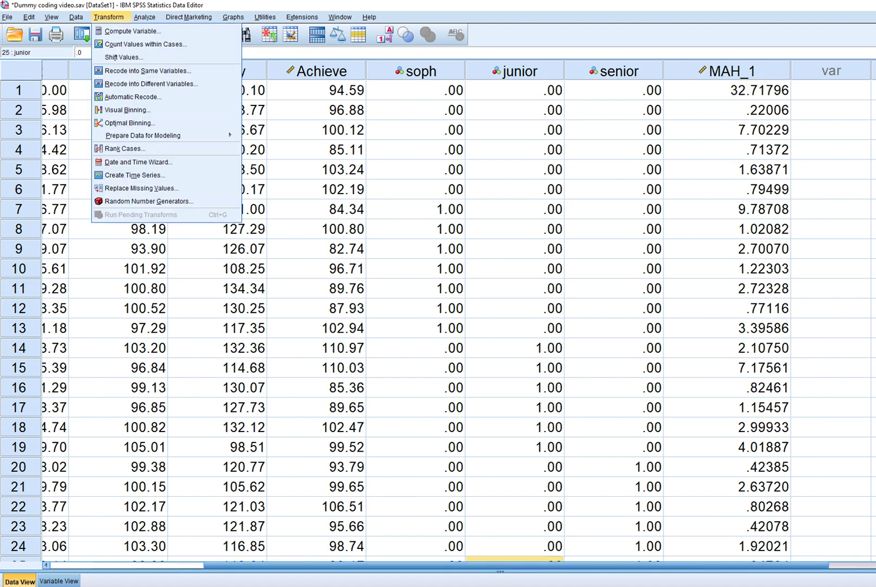
{"action": "key", "text": "Down"}
{"action": "key", "text": "Return"}
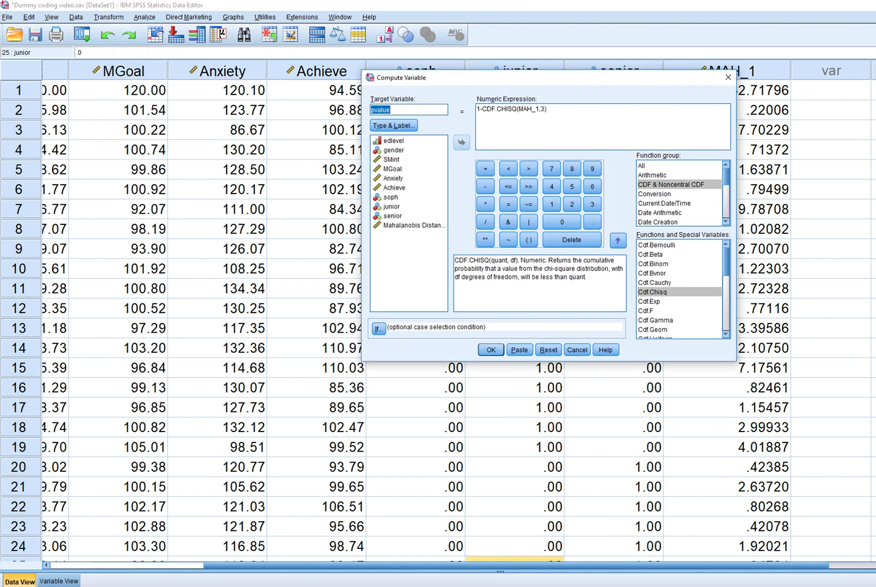
{"action": "left_click", "coordinate": [390, 110]}
{"action": "left_click_drag", "start_coordinate": [548, 77], "coordinate": [588, 176]}
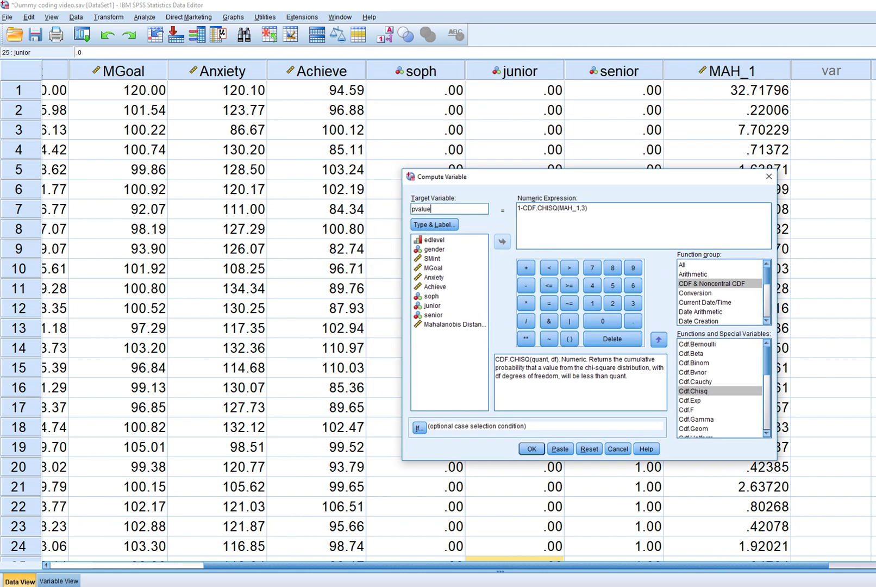
{"action": "left_click", "coordinate": [726, 70]}
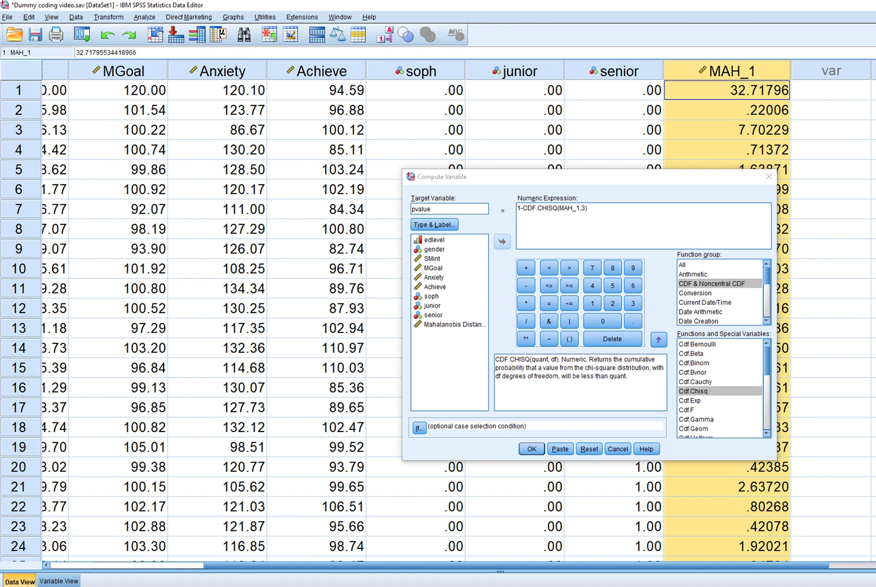
{"action": "left_click", "coordinate": [531, 449]}
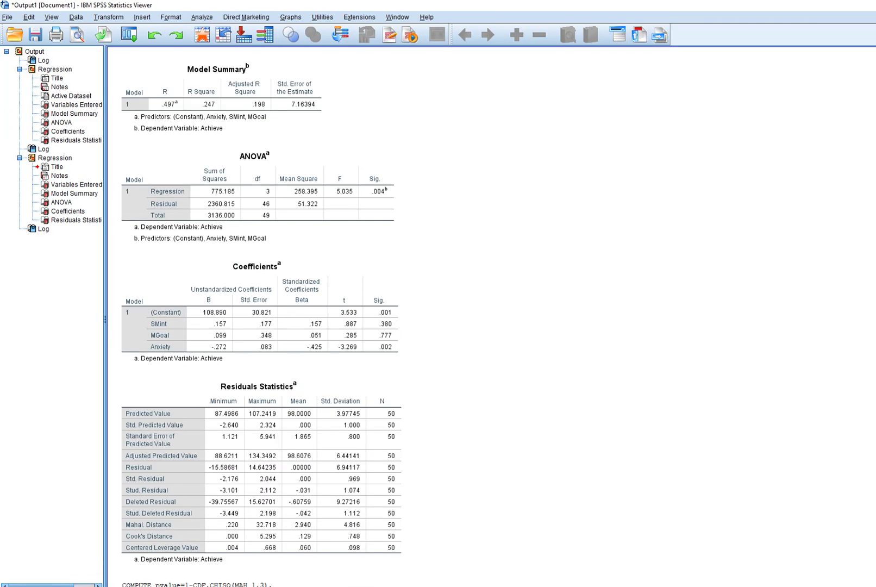
{"action": "left_click", "coordinate": [426, 560]}
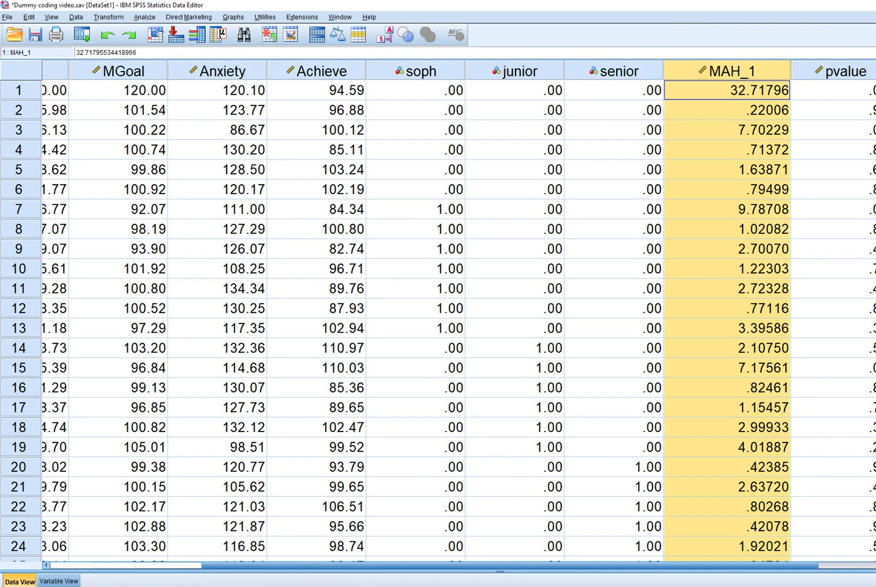
- Examine case 1's pvalue at full precision and look over the p-values of the other cases
{"action": "left_click_drag", "start_coordinate": [510, 565], "coordinate": [578, 565]}
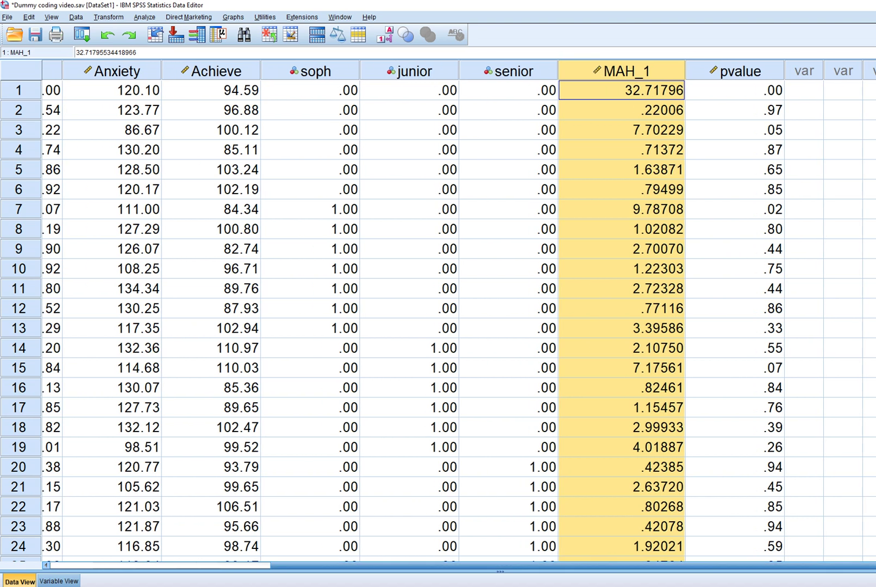
{"action": "left_click", "coordinate": [734, 91]}
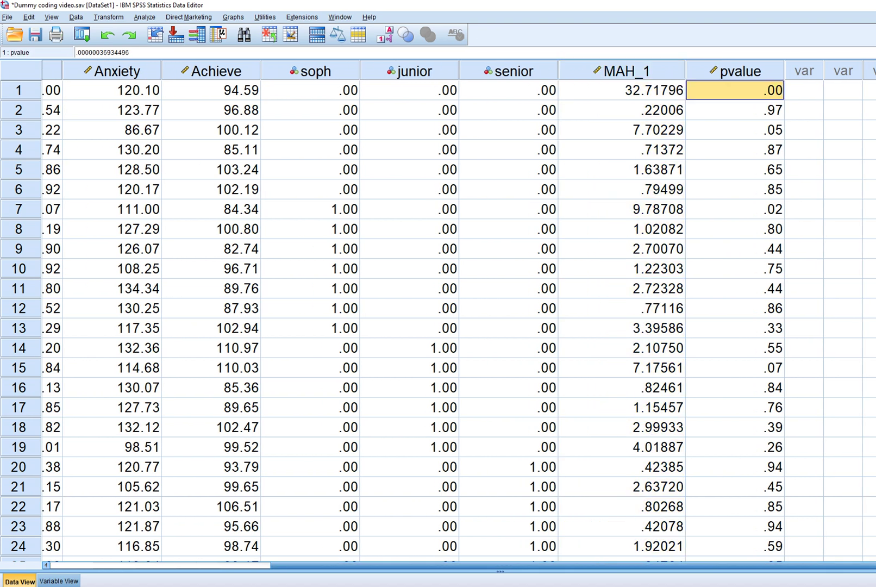
{"action": "double_click", "coordinate": [776, 90]}
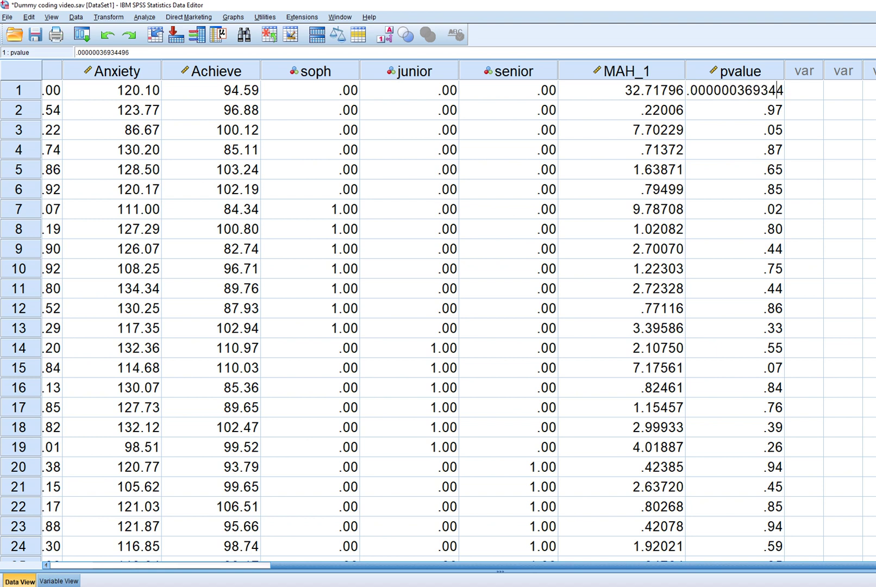
{"action": "key", "text": "Return"}
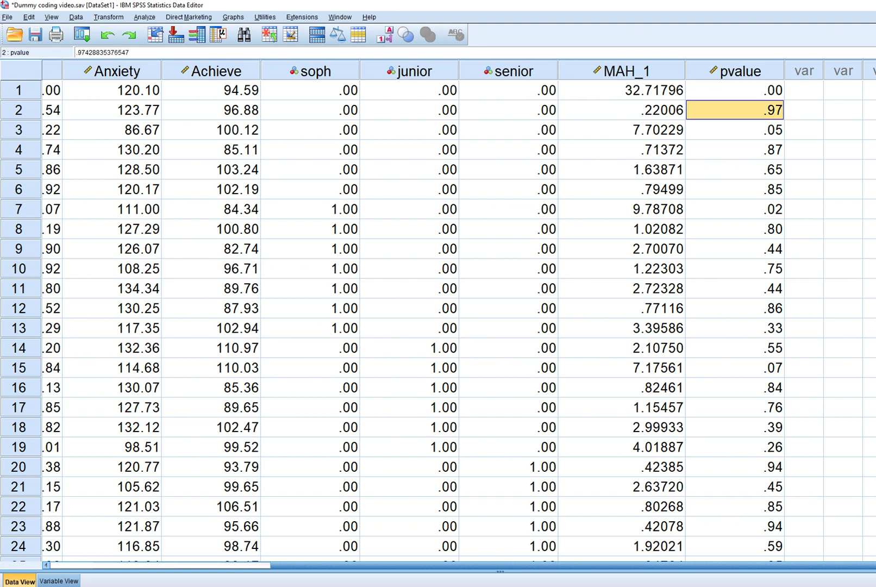
{"action": "scroll", "coordinate": [434, 320], "scroll_direction": "down", "scroll_amount": 10}
{"action": "scroll", "coordinate": [435, 321], "scroll_direction": "up", "scroll_amount": 10}
- Sort the cases in ascending order by Mahalanobis Distance and return to the data editor's MAH_1 column
{"action": "left_click", "coordinate": [76, 17]}
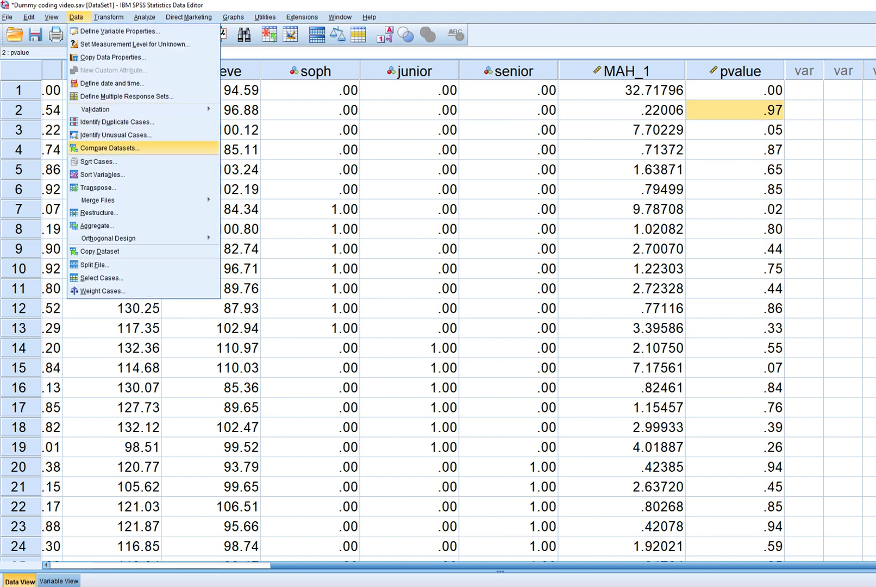
{"action": "left_click", "coordinate": [108, 160]}
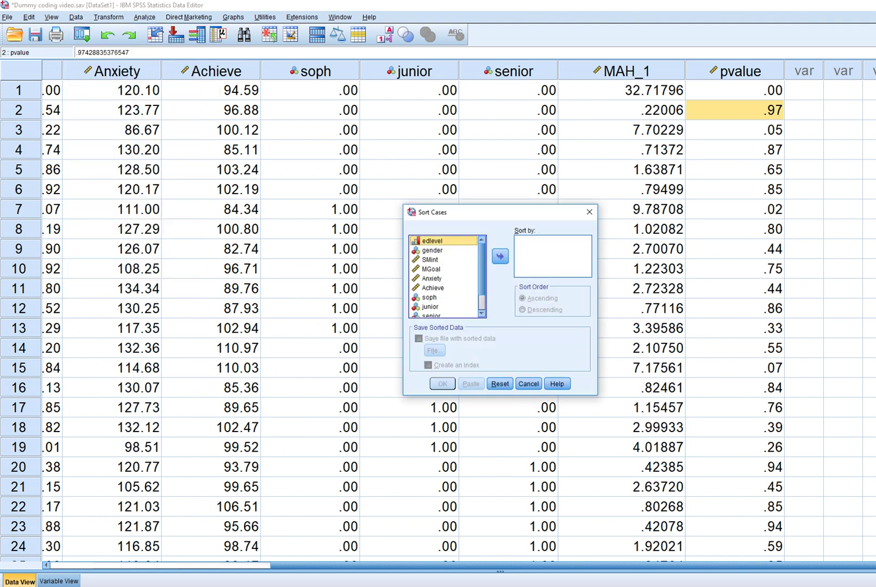
{"action": "left_click_drag", "start_coordinate": [482, 269], "coordinate": [481, 285]}
{"action": "left_click", "coordinate": [444, 303]}
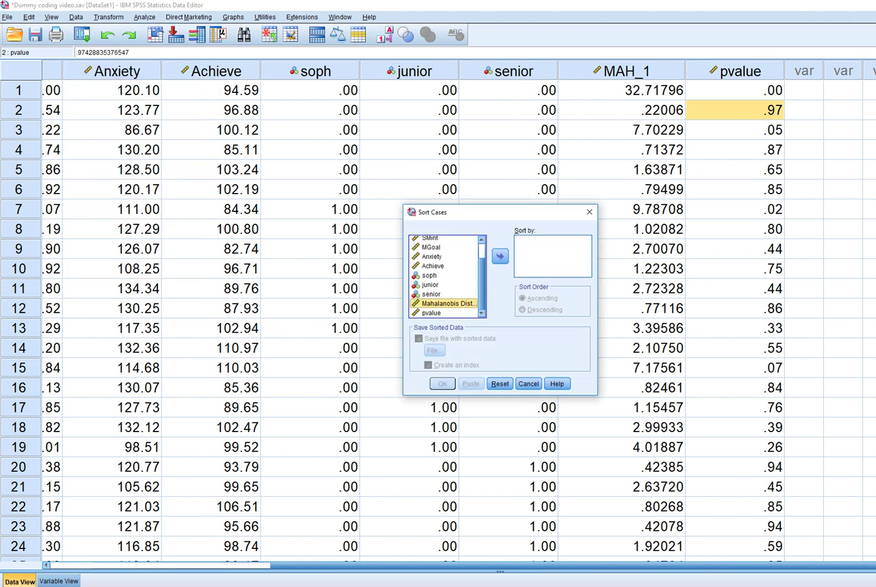
{"action": "left_click", "coordinate": [499, 256]}
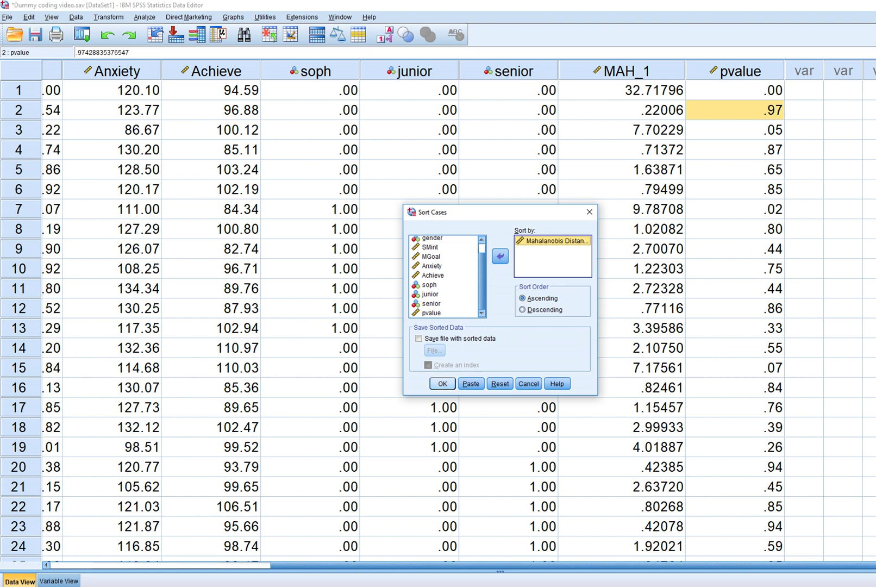
{"action": "left_click", "coordinate": [442, 384]}
{"action": "mouse_move", "coordinate": [346, 585]}
{"action": "left_click", "coordinate": [401, 555]}
{"action": "left_click_drag", "start_coordinate": [402, 565], "coordinate": [429, 565]}
{"action": "scroll", "coordinate": [458, 315], "scroll_direction": "right", "scroll_amount": 1}
{"action": "left_click", "coordinate": [527, 89]}
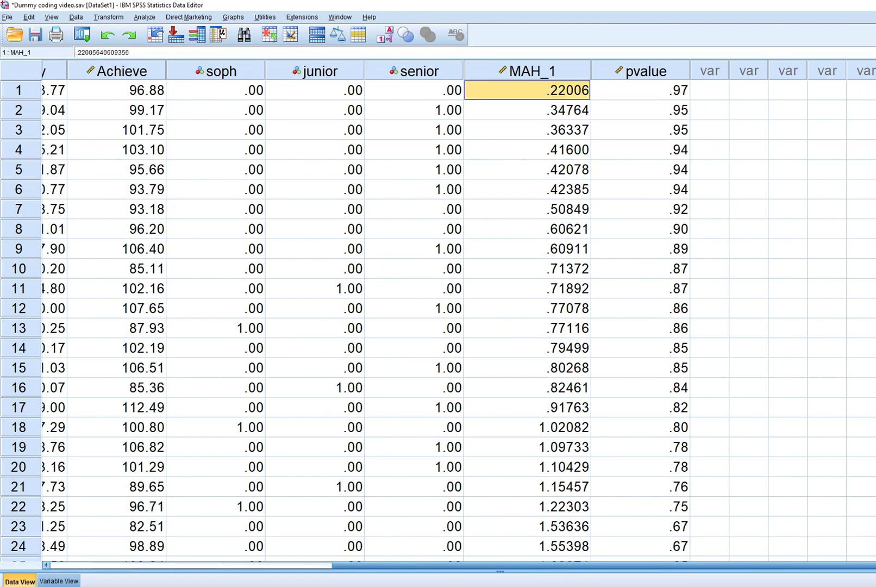
- Clear the previous Compute Variable settings and compute a new variable rank as $casenum
{"action": "left_click", "coordinate": [108, 17]}
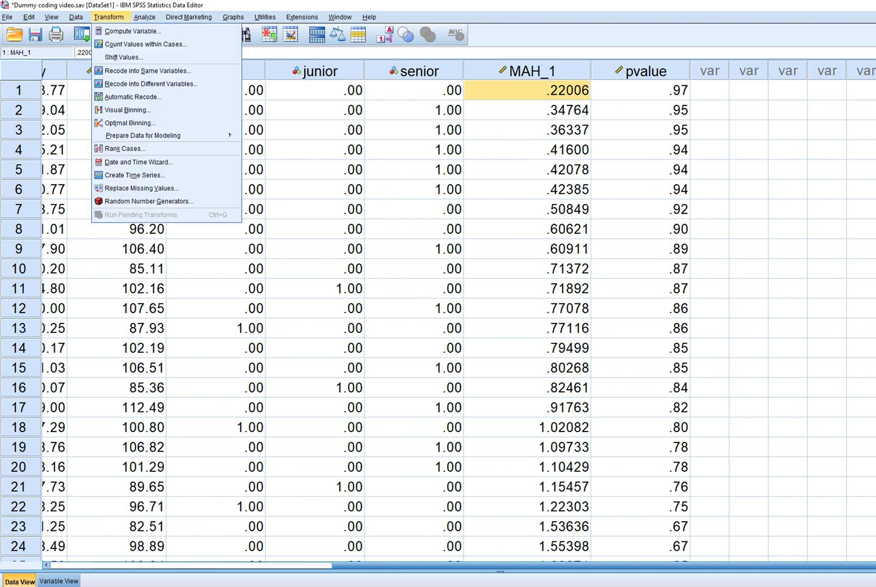
{"action": "key", "text": "Down"}
{"action": "key", "text": "Return"}
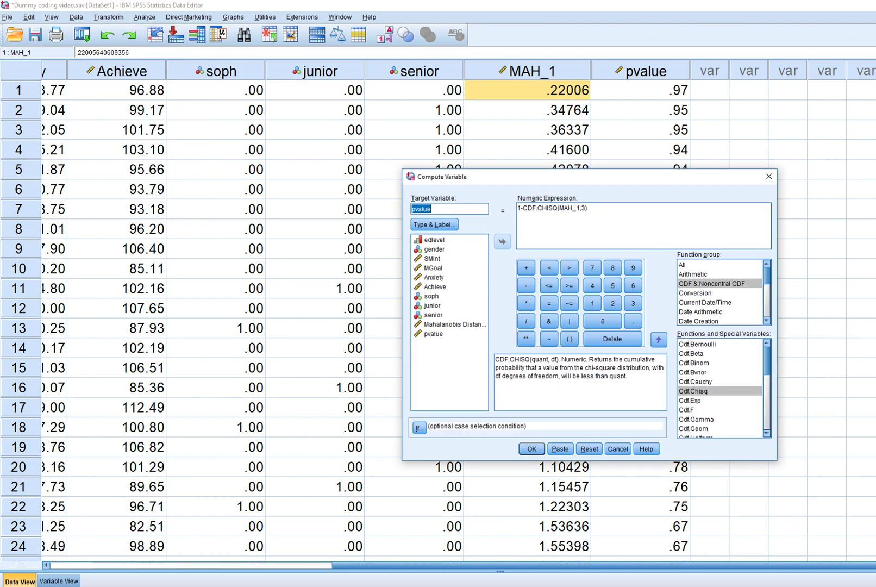
{"action": "left_click", "coordinate": [589, 449]}
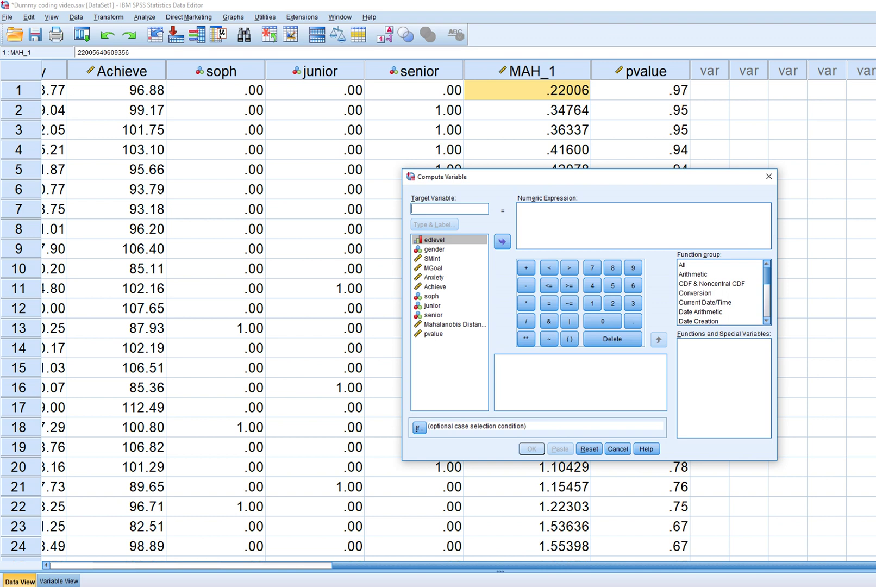
{"action": "type", "text": "r"}
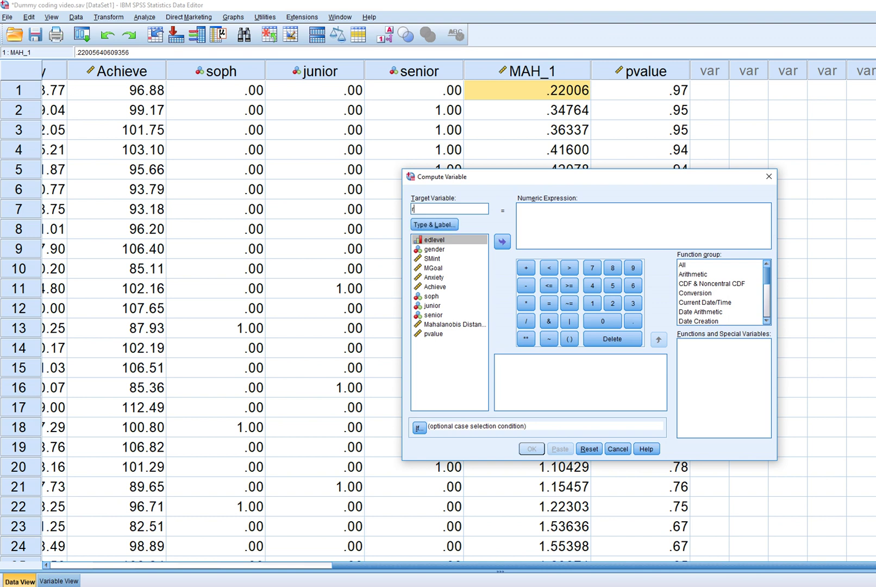
{"action": "type", "text": "ank"}
{"action": "key", "text": "Tab"}
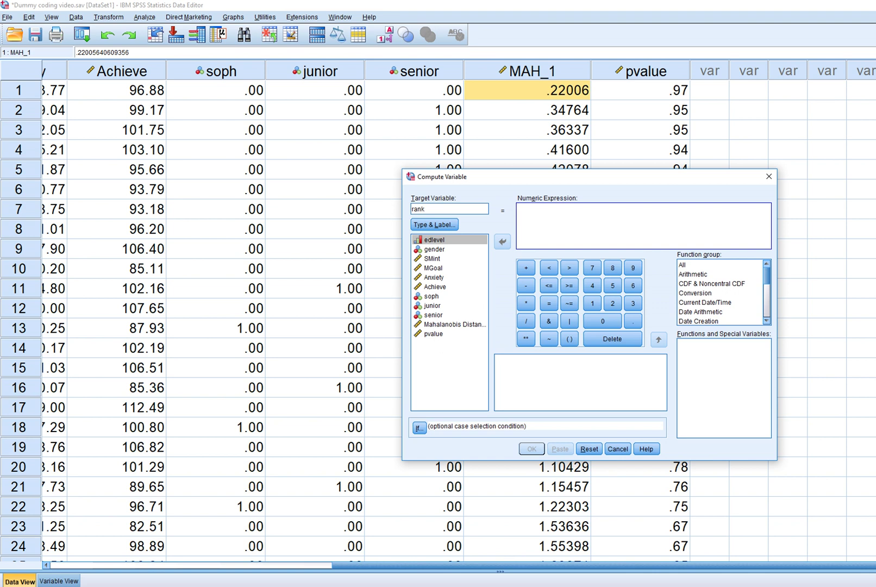
{"action": "type", "text": "$"}
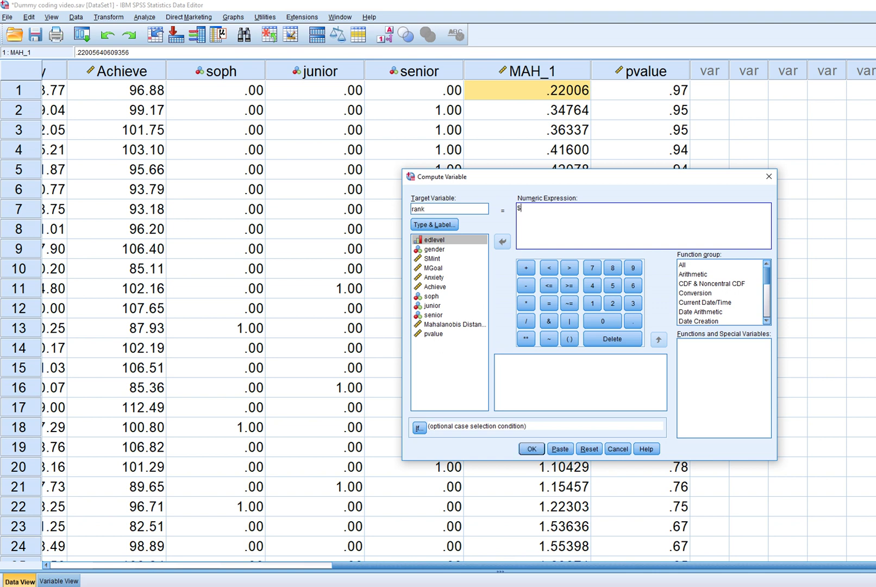
{"action": "type", "text": "casenum"}
{"action": "left_click", "coordinate": [531, 449]}
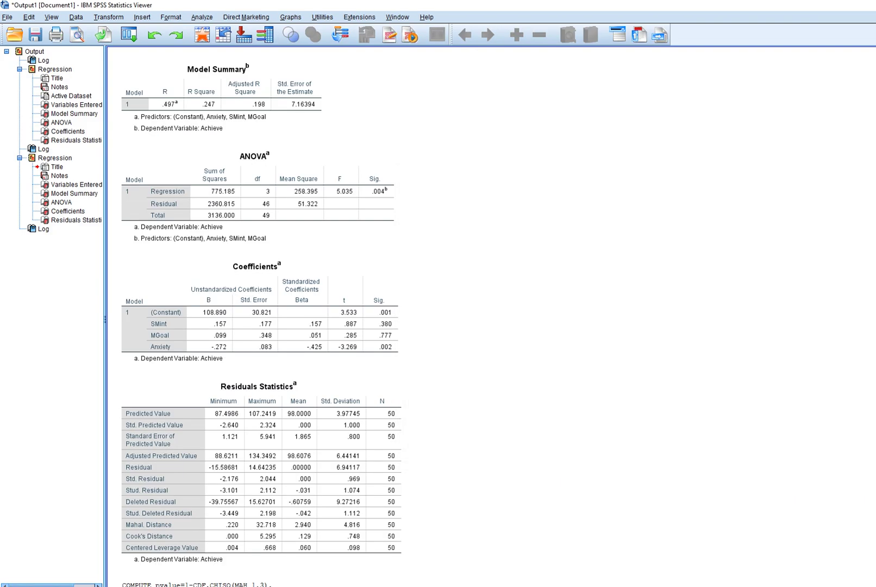
- Return to the data editor and examine the rank column alongside the sorted MAH_1 distances
{"action": "mouse_move", "coordinate": [345, 585]}
{"action": "left_click", "coordinate": [401, 557]}
{"action": "left_click_drag", "start_coordinate": [402, 565], "coordinate": [445, 565]}
{"action": "left_click", "coordinate": [673, 91]}
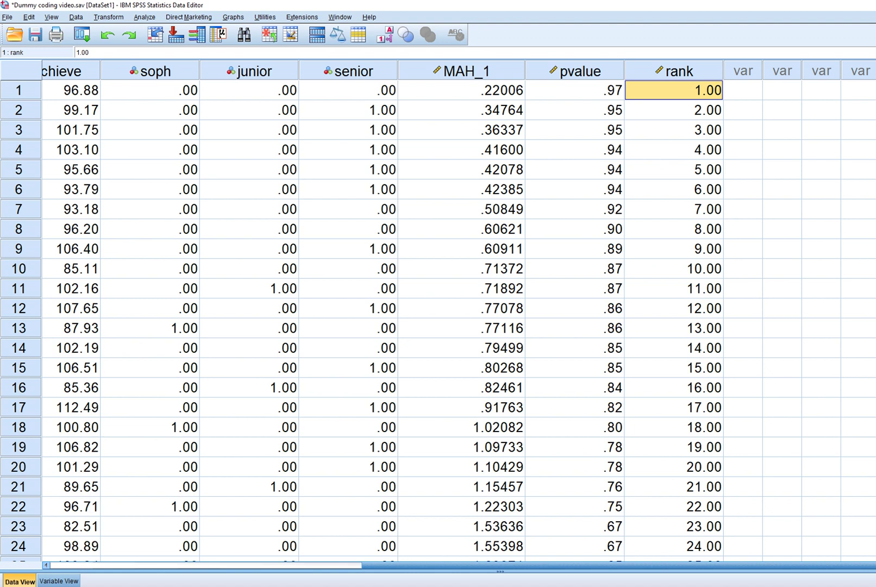
{"action": "left_click", "coordinate": [673, 71]}
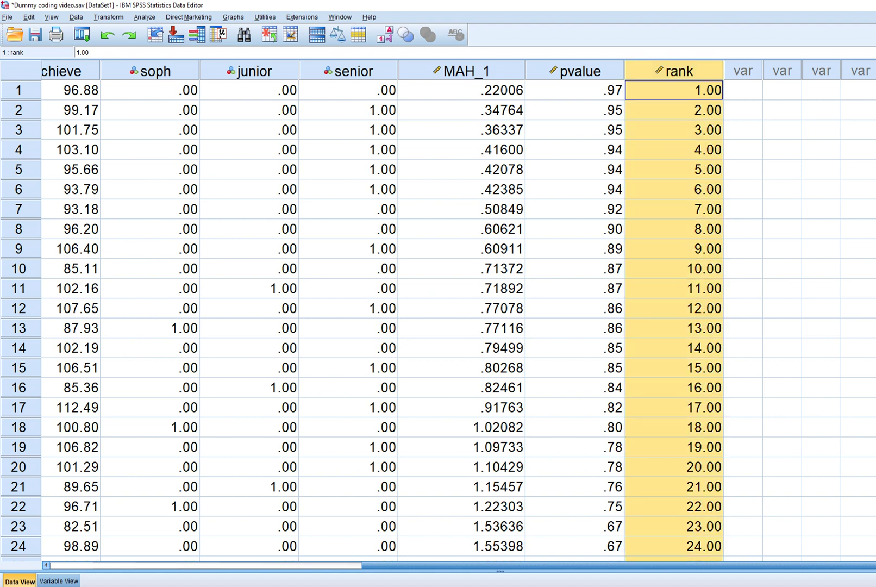
{"action": "left_click", "coordinate": [460, 70]}
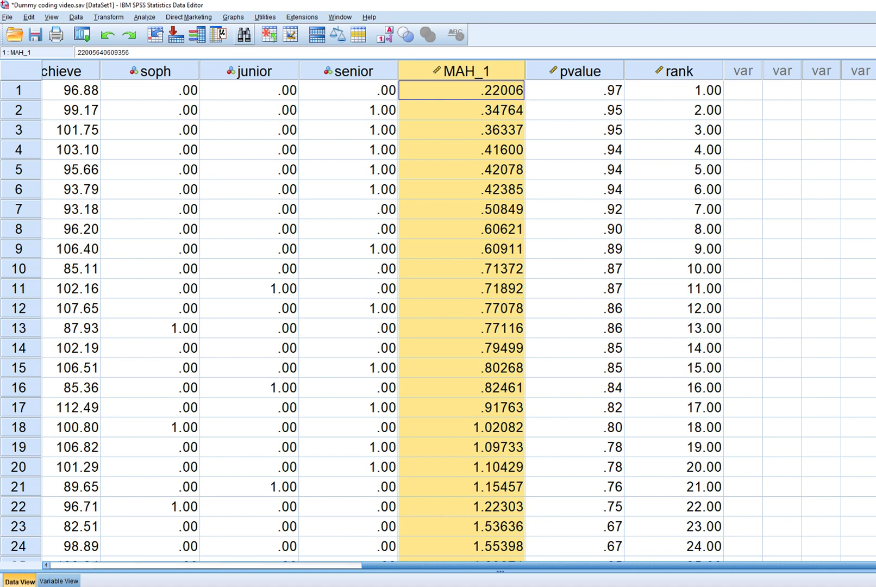
- Create a simple scatterplot with Mahalanobis Distance on the Y axis and rank on the X axis
{"action": "left_click", "coordinate": [232, 17]}
{"action": "mouse_move", "coordinate": [272, 57]}
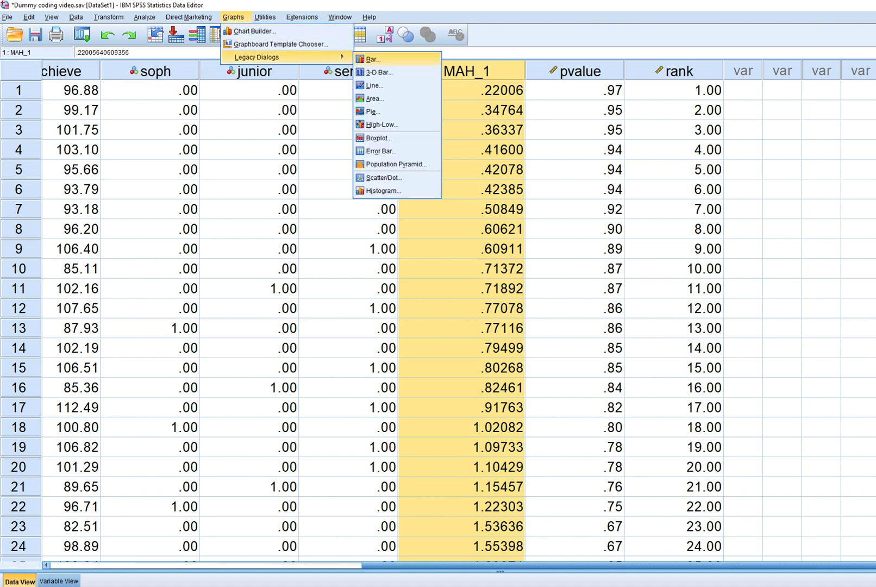
{"action": "left_click", "coordinate": [383, 178]}
{"action": "left_click", "coordinate": [434, 284]}
{"action": "left_click", "coordinate": [470, 338]}
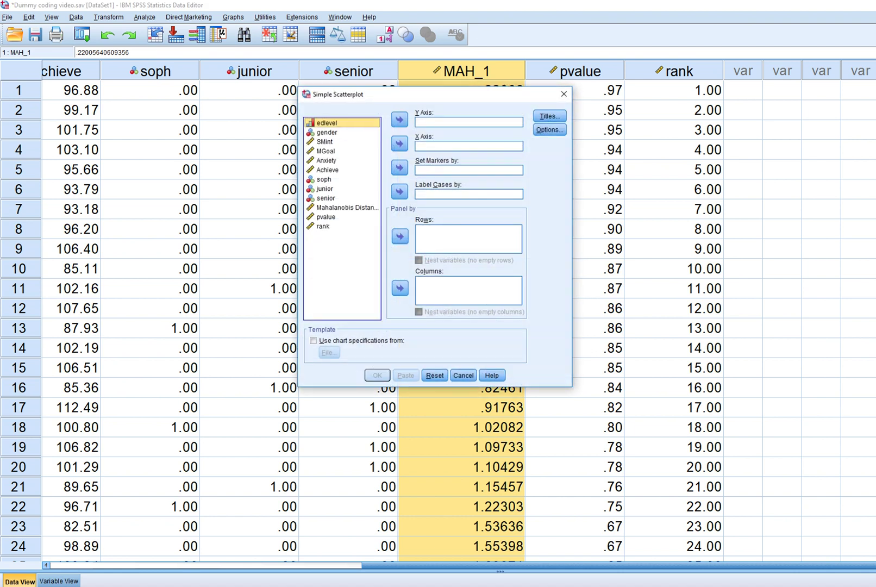
{"action": "left_click", "coordinate": [323, 226]}
{"action": "left_click", "coordinate": [400, 144]}
{"action": "left_click", "coordinate": [347, 207]}
{"action": "left_click", "coordinate": [342, 207]}
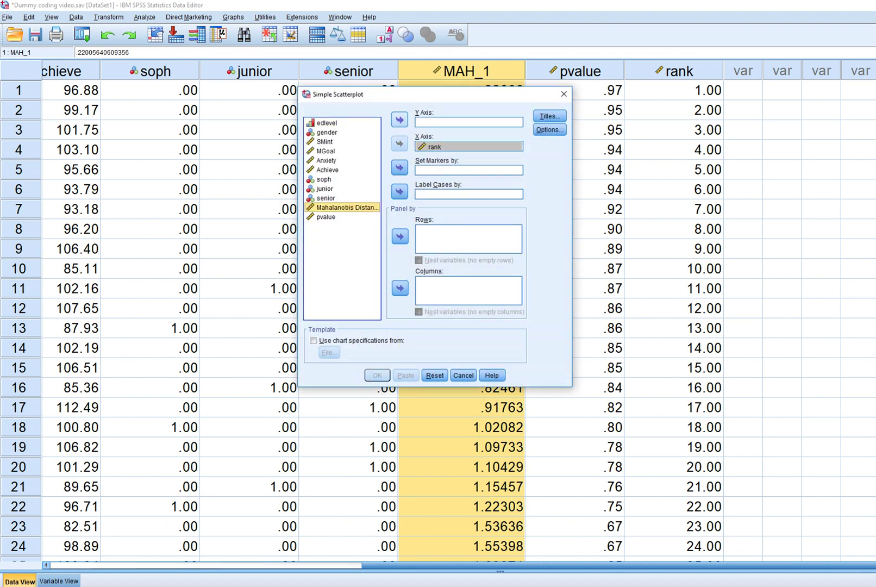
{"action": "left_click", "coordinate": [399, 120]}
{"action": "key", "text": "Return"}
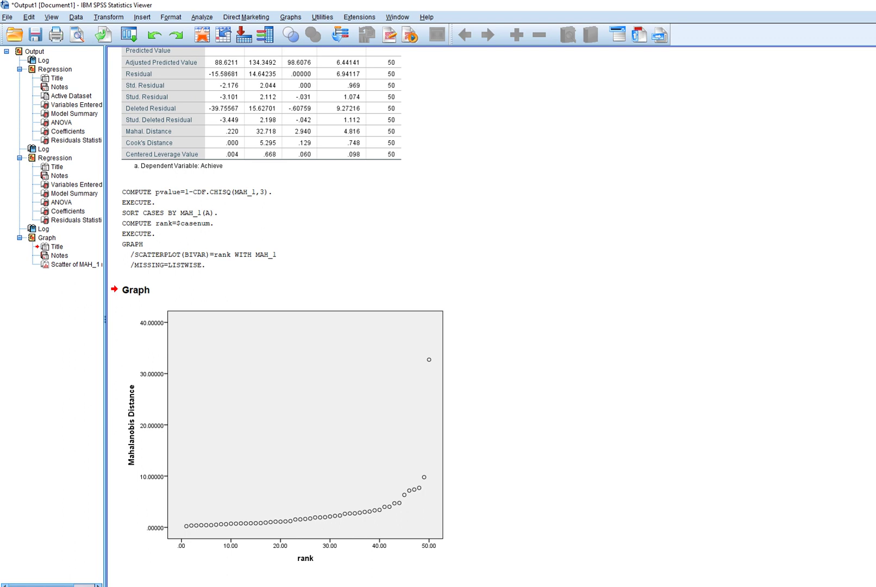
{"action": "mouse_move", "coordinate": [398, 370]}
{"action": "left_mouse_down"}
{"action": "mouse_move", "coordinate": [432, 361]}
{"action": "mouse_move", "coordinate": [414, 343]}
{"action": "mouse_move", "coordinate": [416, 385]}
{"action": "left_mouse_up"}
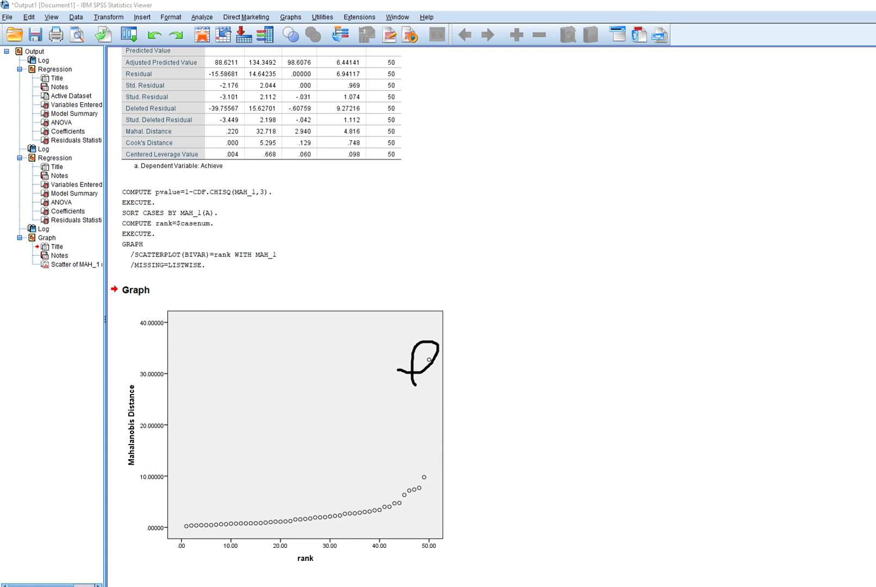
{"action": "key", "text": "Escape"}
{"action": "left_click", "coordinate": [304, 435]}
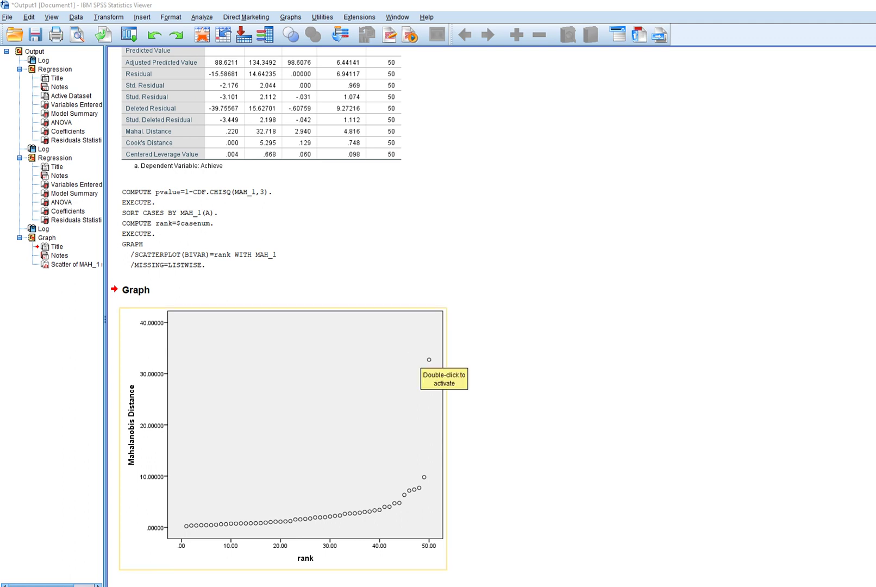
- Open the scatterplot for editing, label the isolated highest point with its case number, and leave Data Label Mode
{"action": "double_click", "coordinate": [424, 363]}
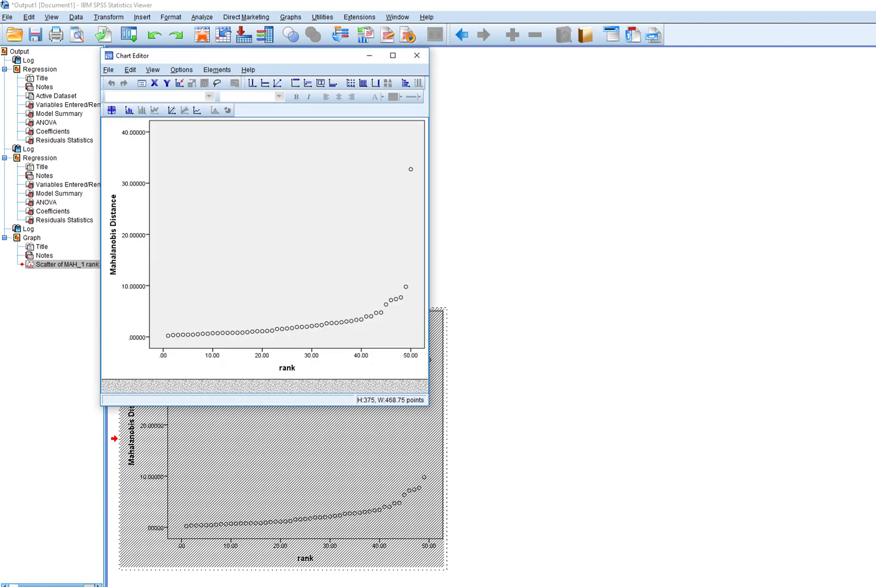
{"action": "key", "text": "alt+m"}
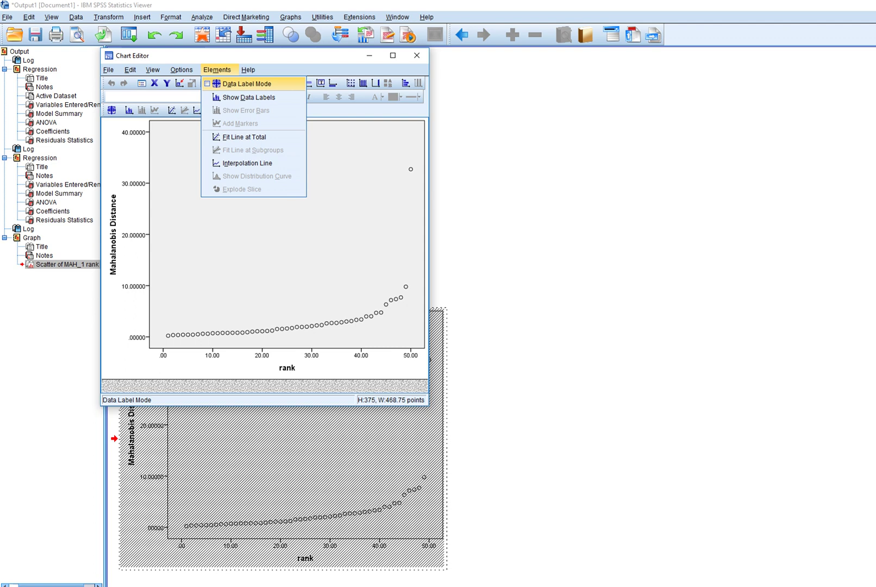
{"action": "key", "text": "Return"}
{"action": "left_click", "coordinate": [411, 169]}
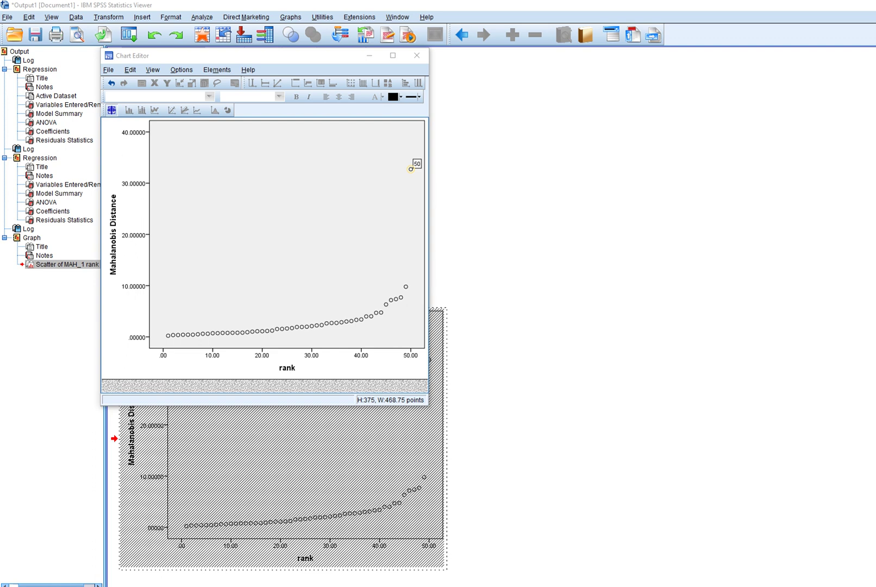
{"action": "left_click", "coordinate": [216, 70]}
{"action": "left_click", "coordinate": [247, 84]}
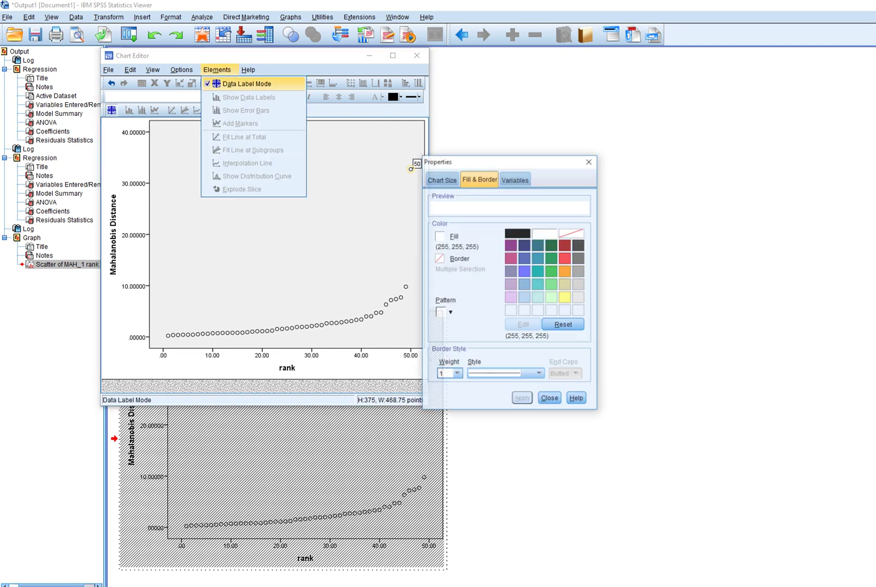
{"action": "left_click", "coordinate": [589, 160]}
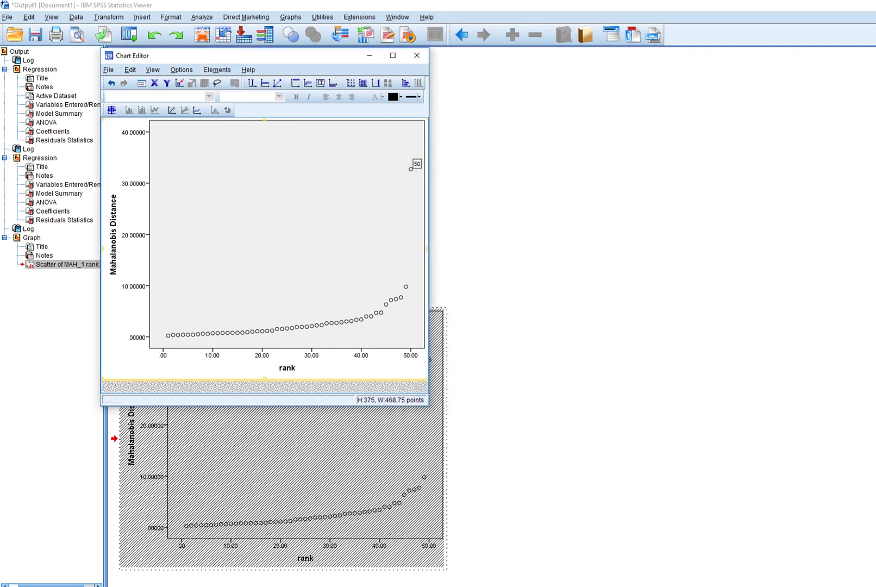
- Add a Loess fit line to the scatterplot and close the chart editor to update the output
{"action": "left_click", "coordinate": [172, 110]}
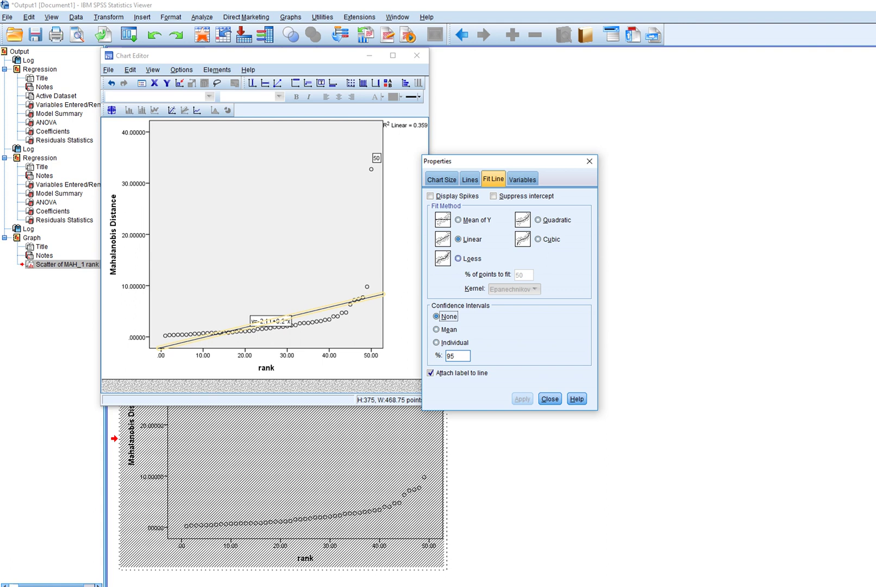
{"action": "left_click", "coordinate": [458, 258]}
{"action": "left_click", "coordinate": [522, 399]}
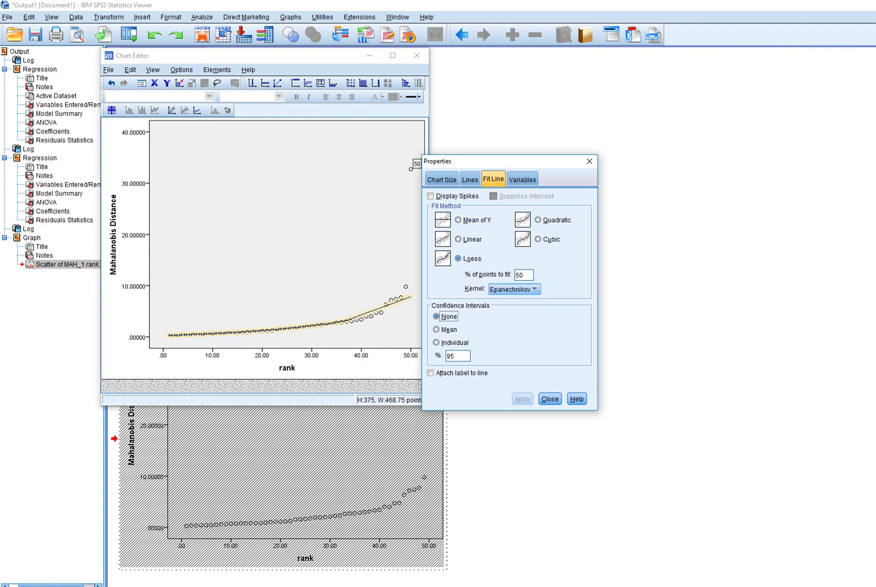
{"action": "left_click_drag", "start_coordinate": [489, 161], "coordinate": [615, 165]}
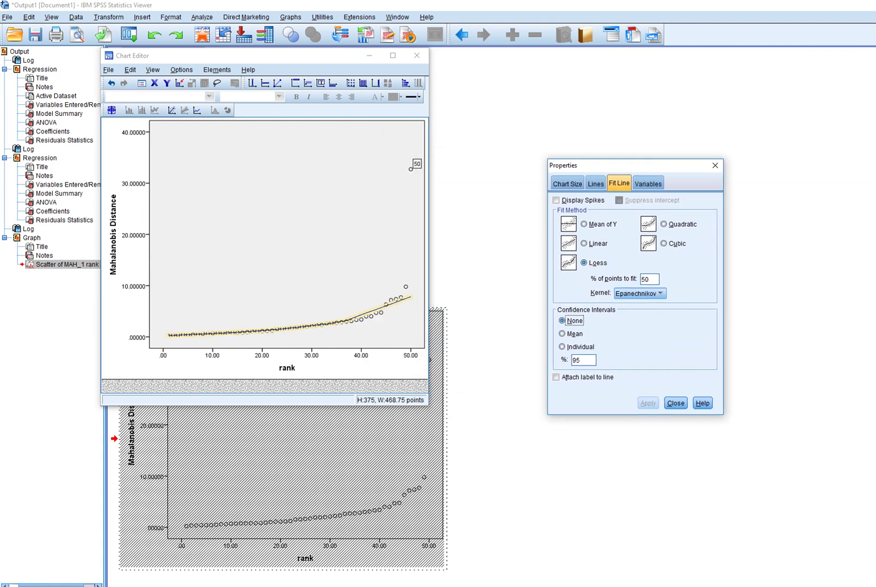
{"action": "left_click", "coordinate": [715, 166]}
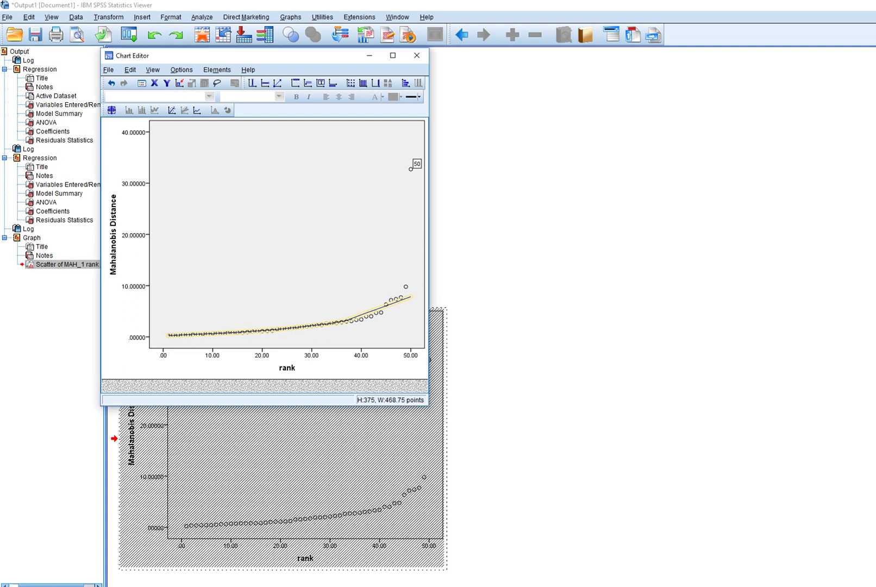
{"action": "left_click", "coordinate": [416, 55]}
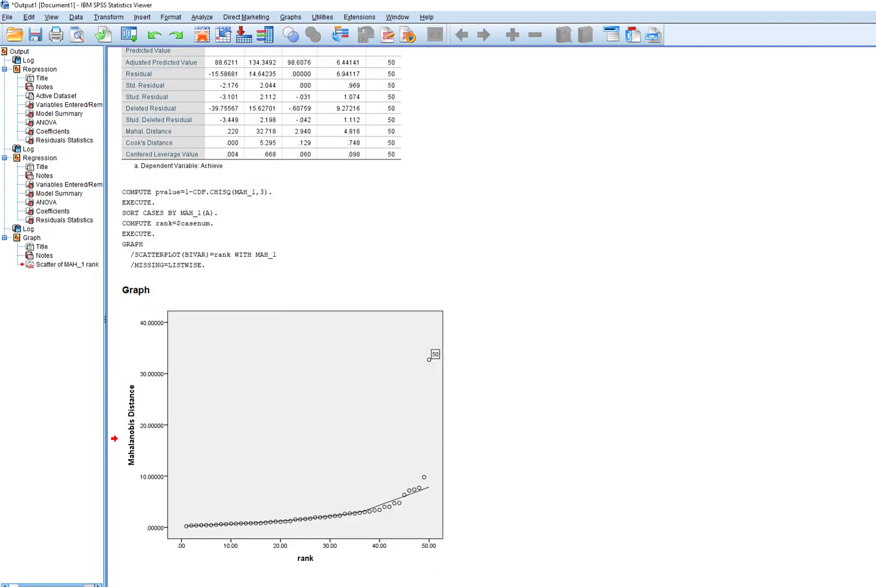
- Return to the data editor and examine the rank and original variable values of case 50
{"action": "mouse_move", "coordinate": [342, 586]}
{"action": "left_click", "coordinate": [403, 535]}
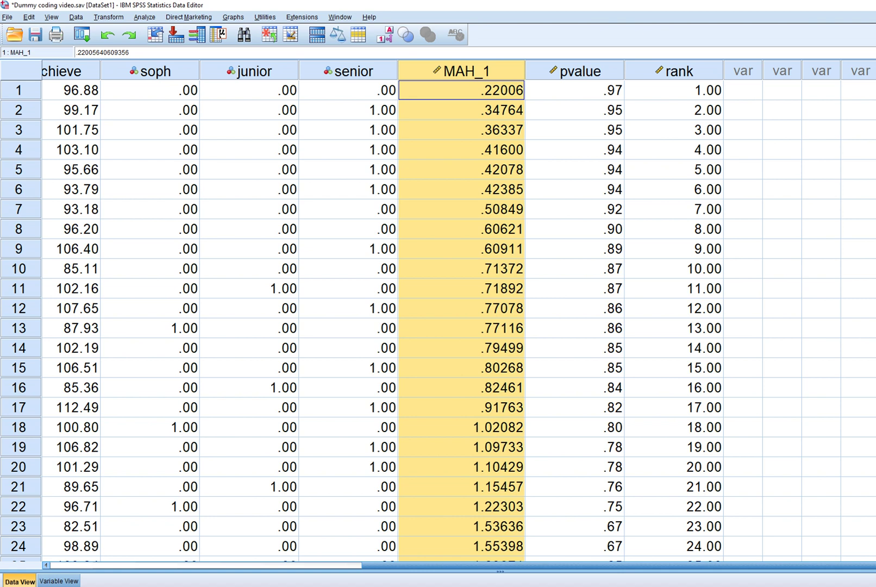
{"action": "scroll", "coordinate": [438, 321], "scroll_direction": "down", "scroll_amount": 15}
{"action": "scroll", "coordinate": [438, 320], "scroll_direction": "up", "scroll_amount": 3}
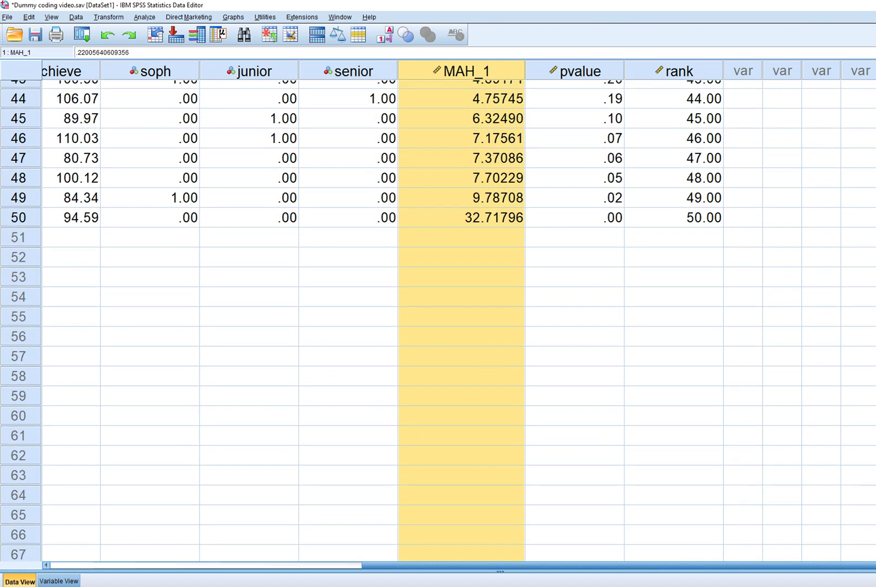
{"action": "left_click", "coordinate": [673, 217]}
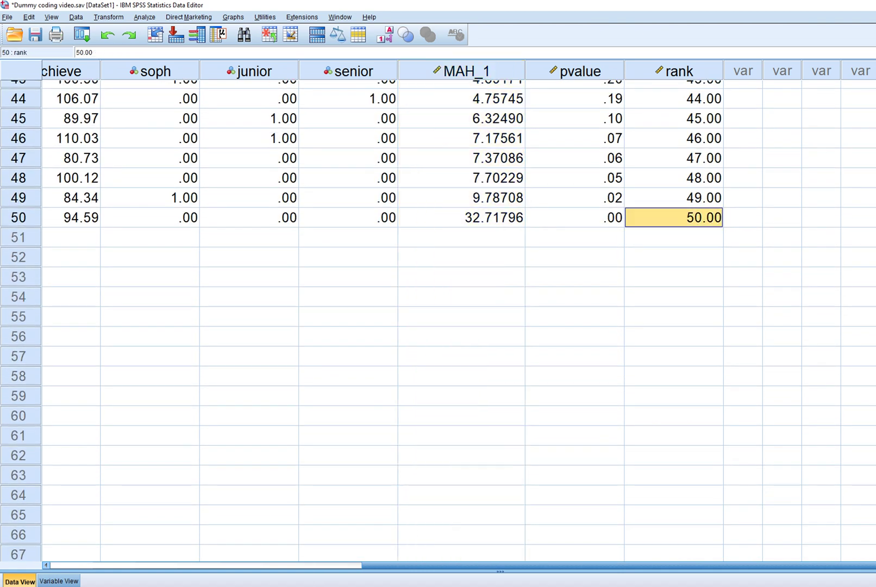
{"action": "left_click", "coordinate": [18, 217]}
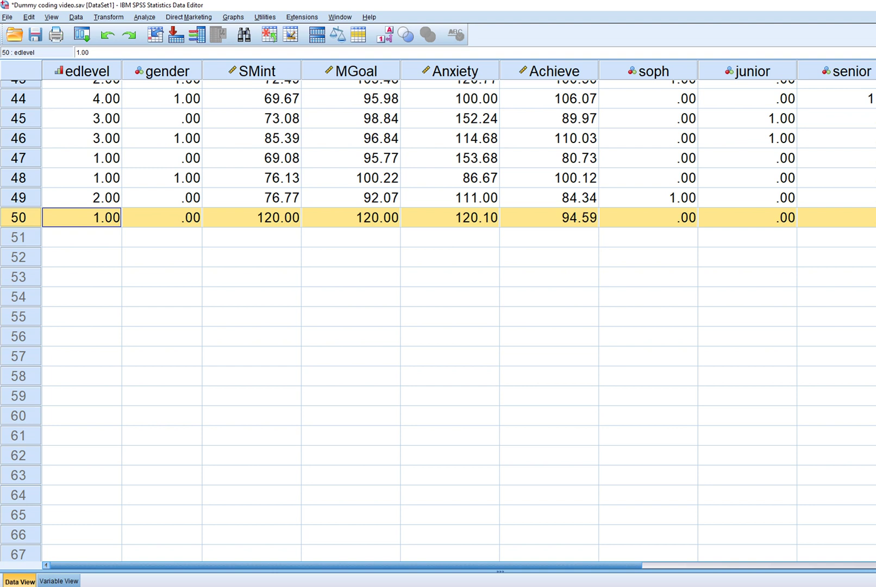
- Highlight the SMint, MGoal, Anxiety and Achieve columns to review them as one set of variables
{"action": "scroll", "coordinate": [434, 321], "scroll_direction": "up", "scroll_amount": 14}
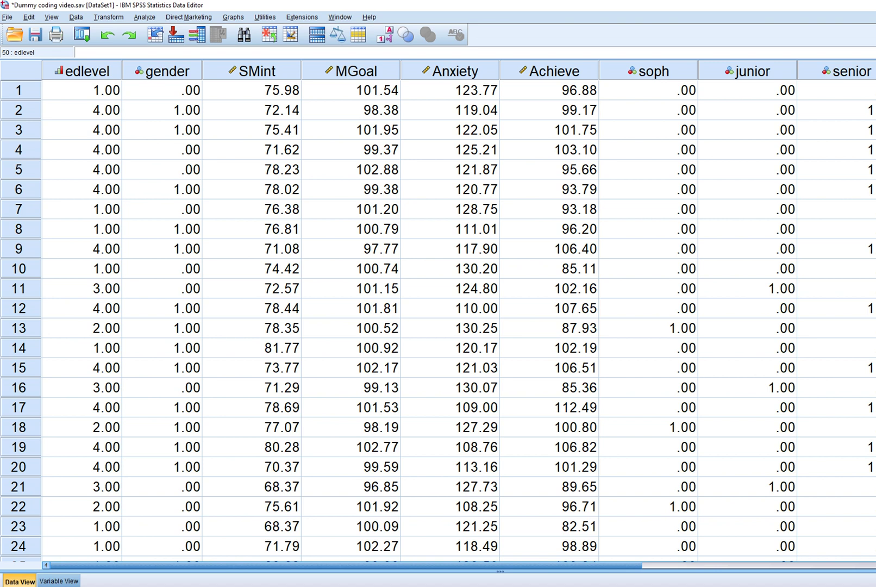
{"action": "left_click_drag", "start_coordinate": [548, 70], "coordinate": [252, 71]}
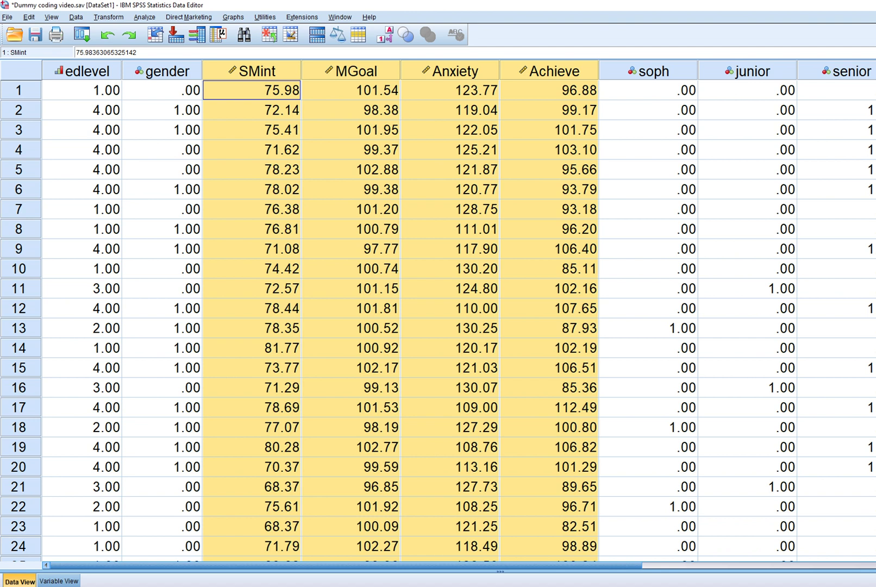
{"action": "left_click", "coordinate": [549, 89]}
{"action": "left_click", "coordinate": [549, 70]}
{"action": "left_click", "coordinate": [549, 109]}
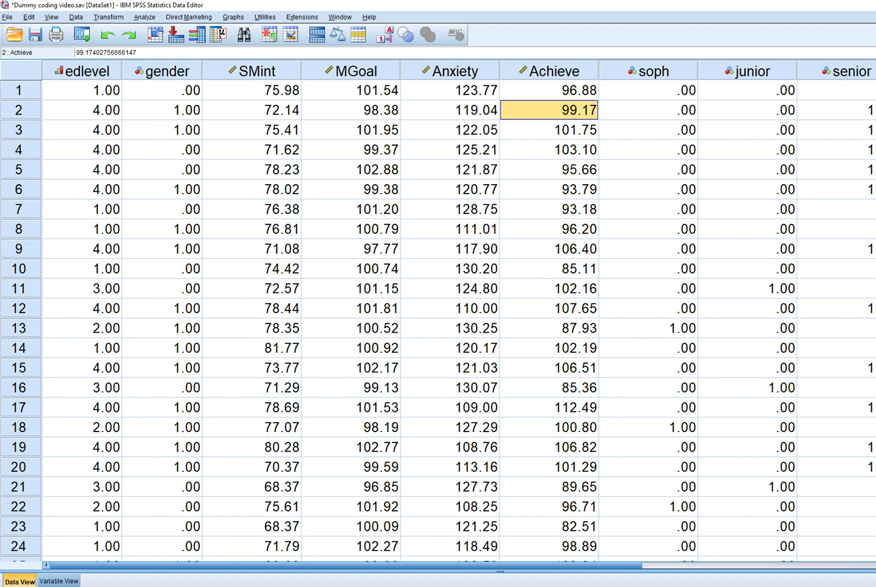
{"action": "left_click", "coordinate": [108, 17]}
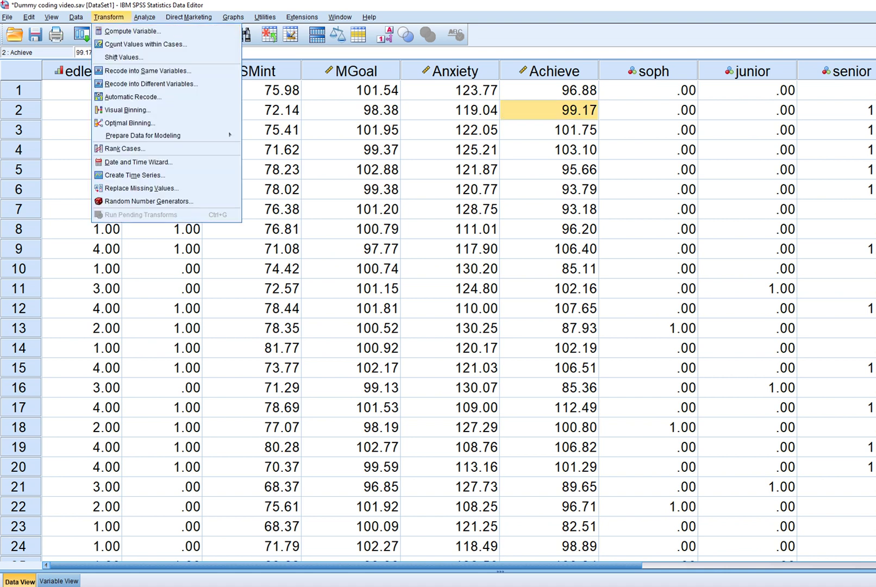
{"action": "left_click", "coordinate": [449, 90]}
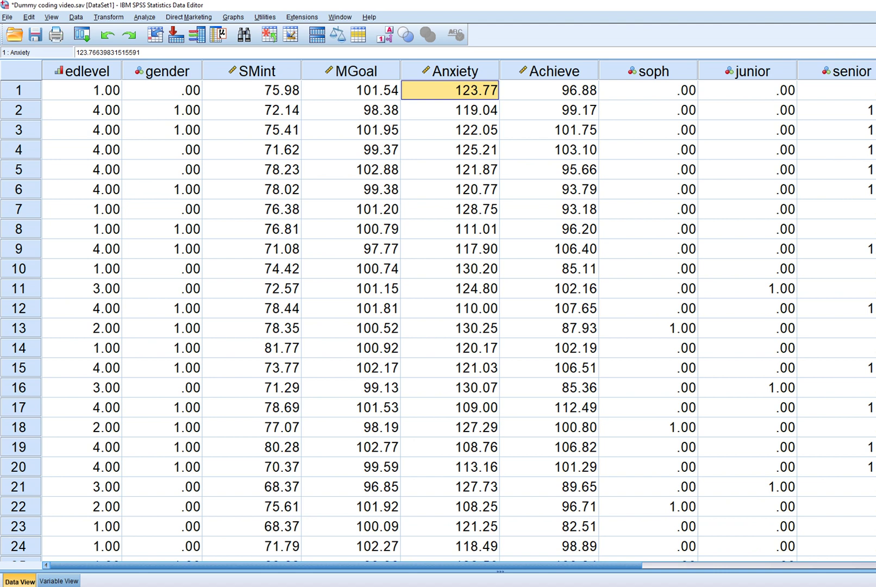
{"action": "left_click", "coordinate": [251, 71]}
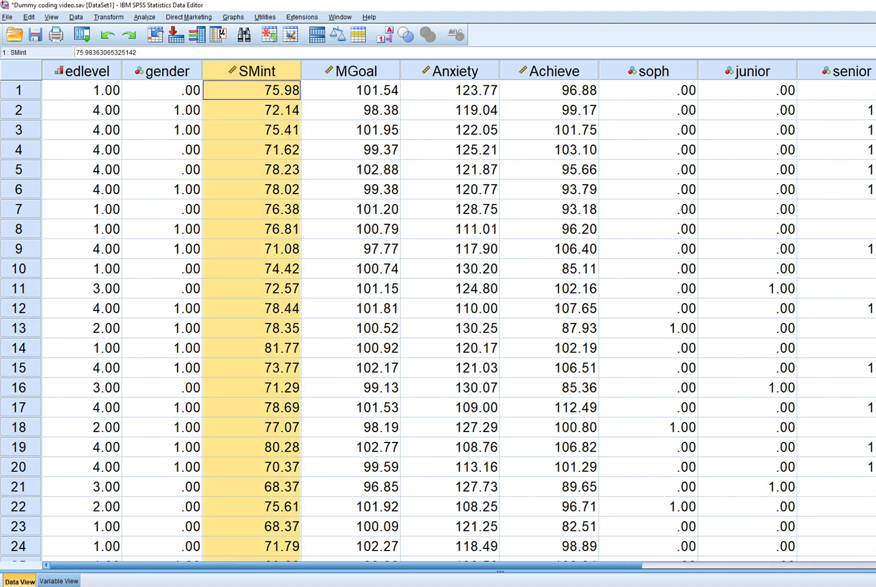
{"action": "left_click_drag", "start_coordinate": [549, 70], "coordinate": [251, 71]}
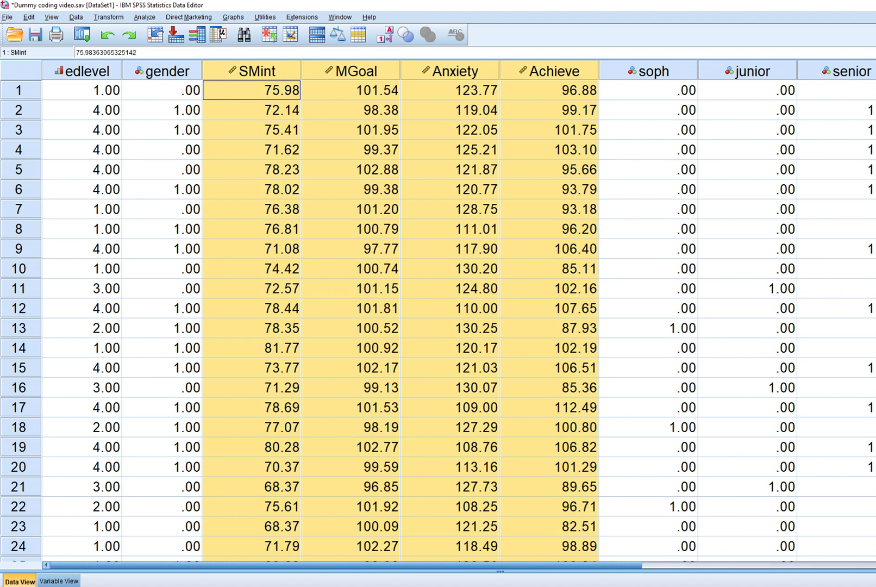
{"action": "left_click", "coordinate": [450, 130]}
- Compute a new variable named random with the numeric expression rv.norm(50,3)
{"action": "left_click", "coordinate": [108, 17]}
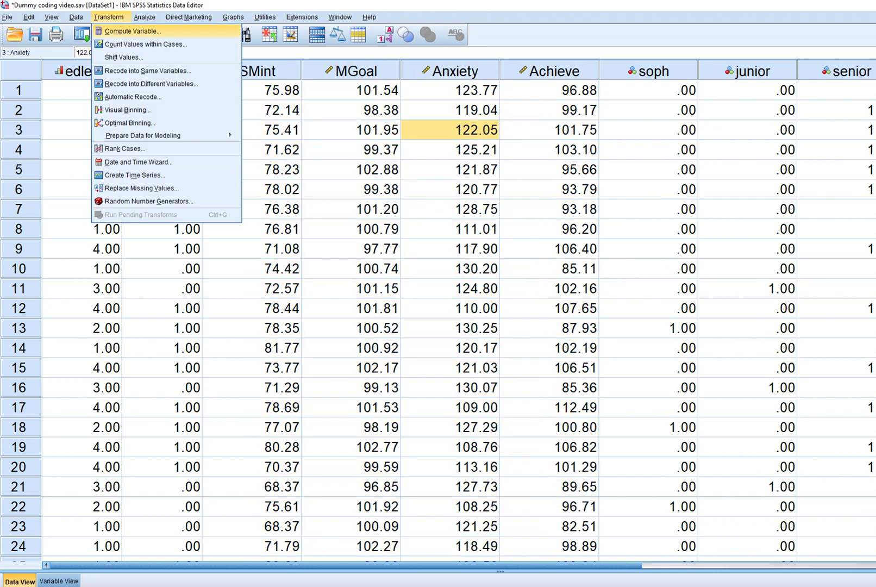
{"action": "left_click", "coordinate": [145, 33]}
{"action": "left_click", "coordinate": [589, 449]}
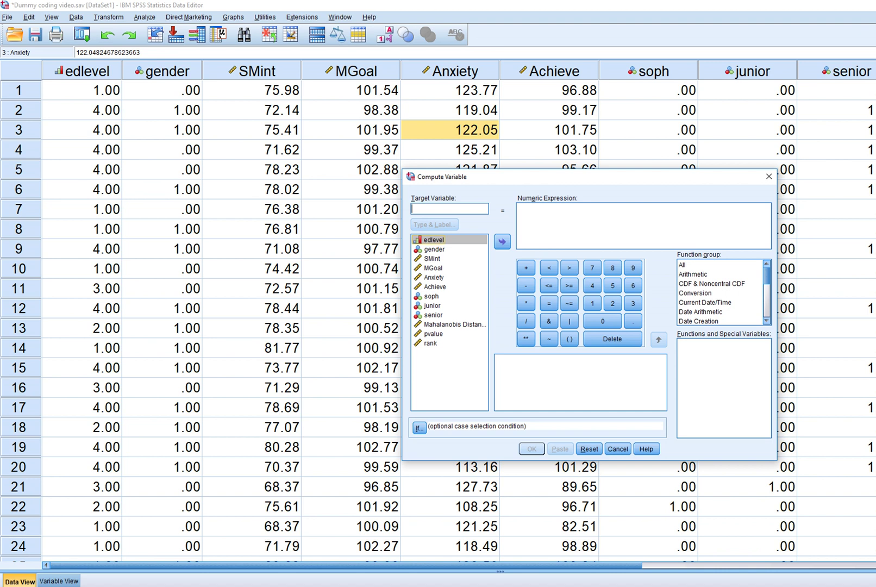
{"action": "type", "text": "n"}
{"action": "key", "text": "BackSpace"}
{"action": "type", "text": "random"}
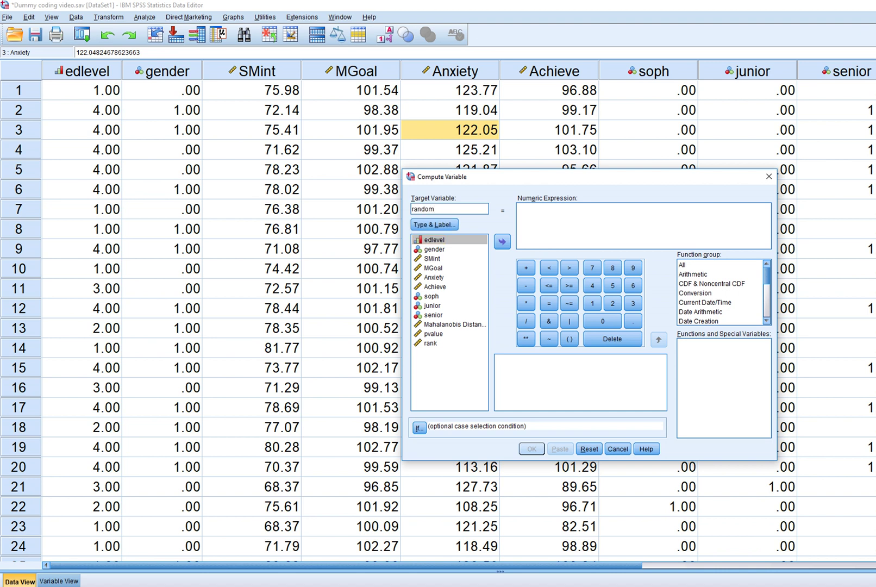
{"action": "left_click", "coordinate": [519, 208]}
{"action": "type", "text": "r"}
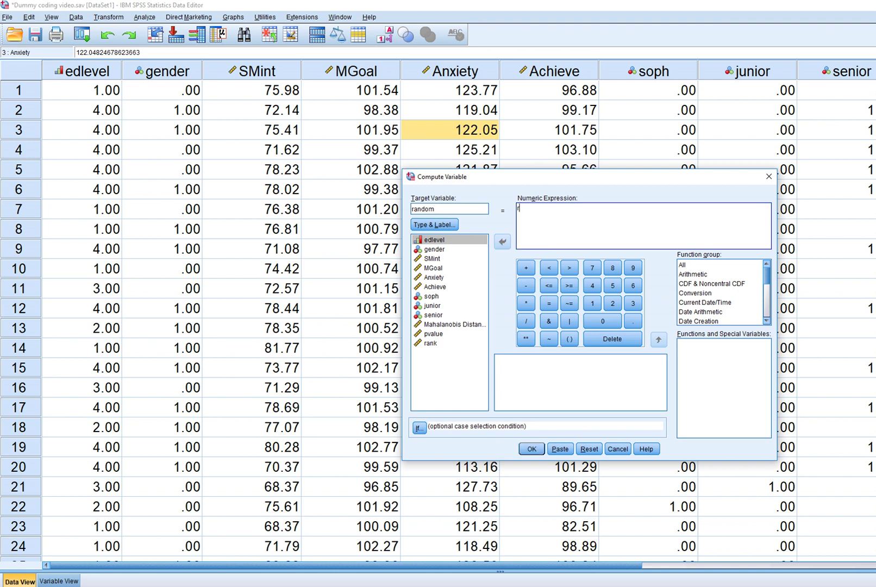
{"action": "type", "text": "v.norm(50,3)"}
{"action": "left_click", "coordinate": [531, 448]}
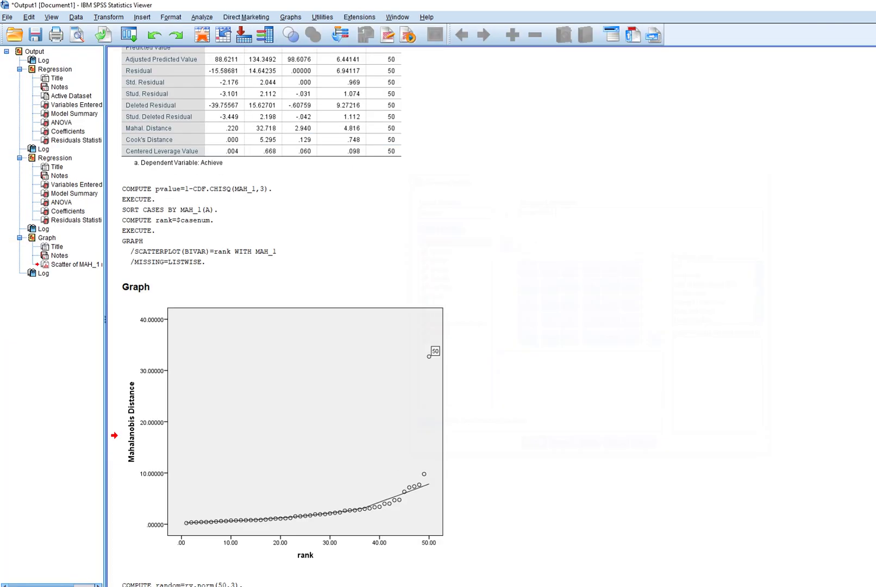
- Return to the data editor and examine the values in the random column
{"action": "mouse_move", "coordinate": [345, 585]}
{"action": "left_click", "coordinate": [400, 559]}
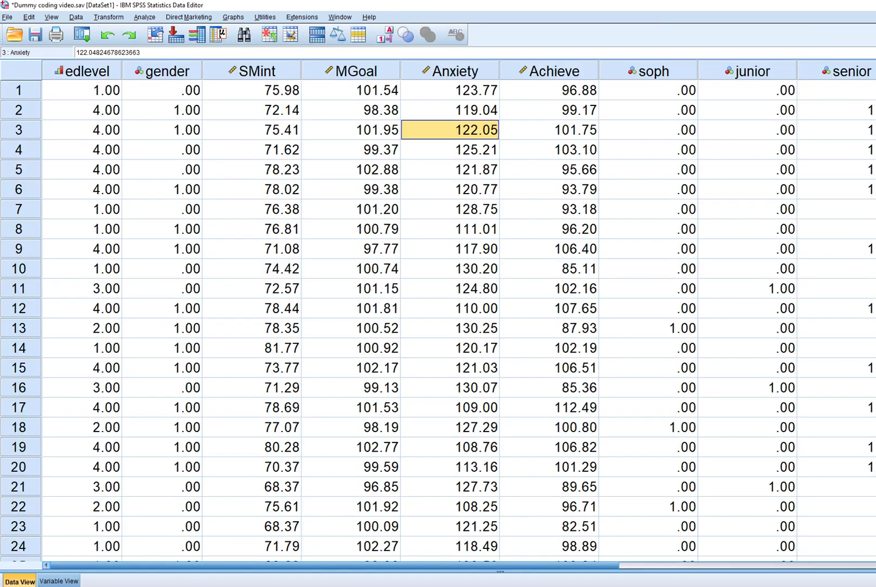
{"action": "left_click_drag", "start_coordinate": [381, 565], "coordinate": [701, 565]}
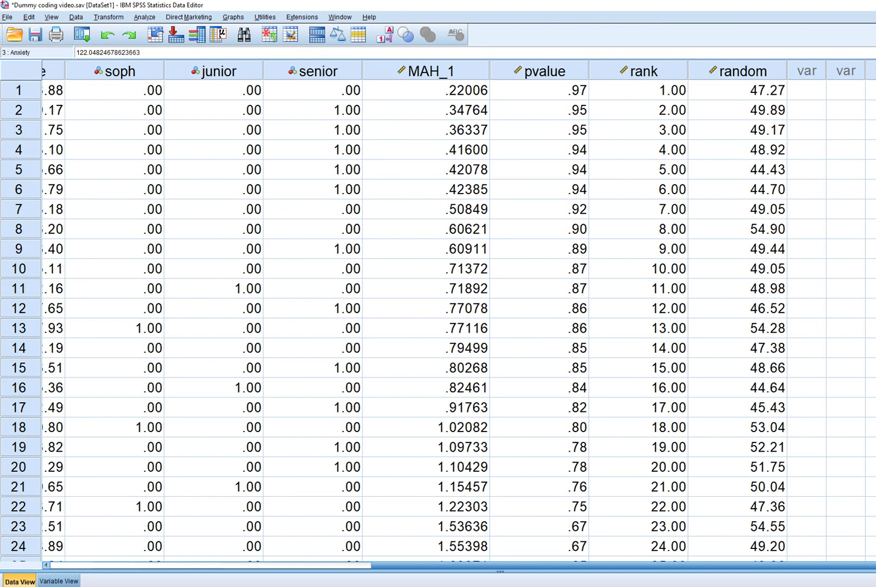
{"action": "left_click", "coordinate": [743, 71]}
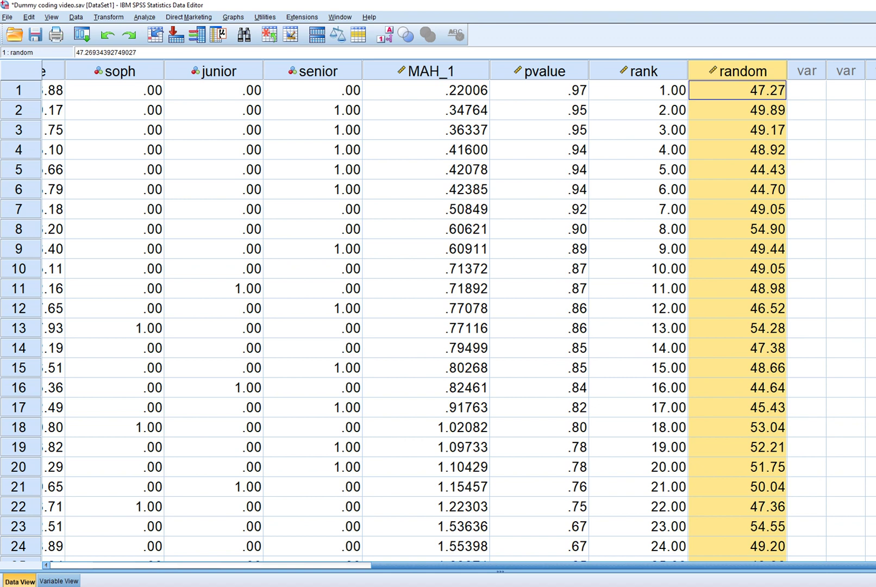
- Set up a linear regression with random as the dependent variable and SMint, MGoal, Anxiety and Achieve as the independents
{"action": "left_click", "coordinate": [144, 17]}
{"action": "mouse_move", "coordinate": [163, 126]}
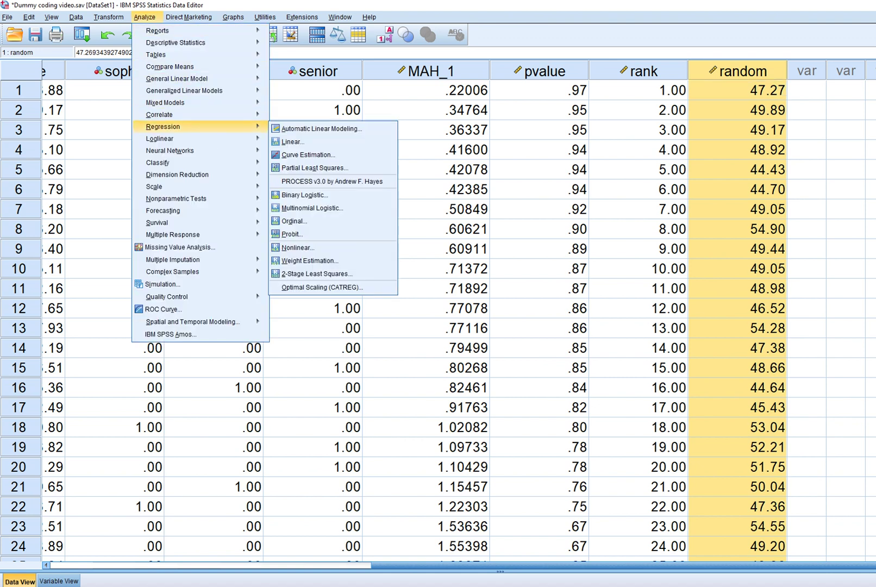
{"action": "left_click", "coordinate": [293, 141]}
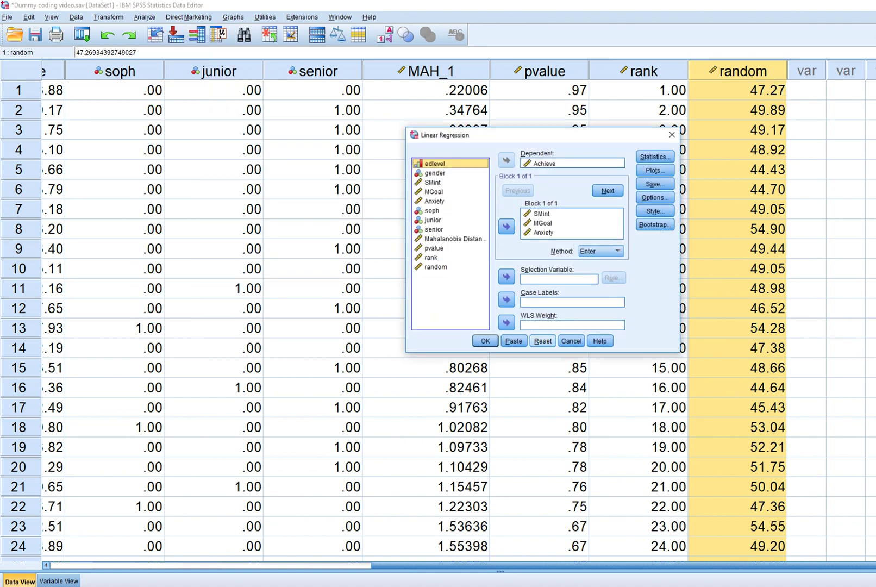
{"action": "left_click", "coordinate": [436, 276]}
{"action": "left_click", "coordinate": [505, 160]}
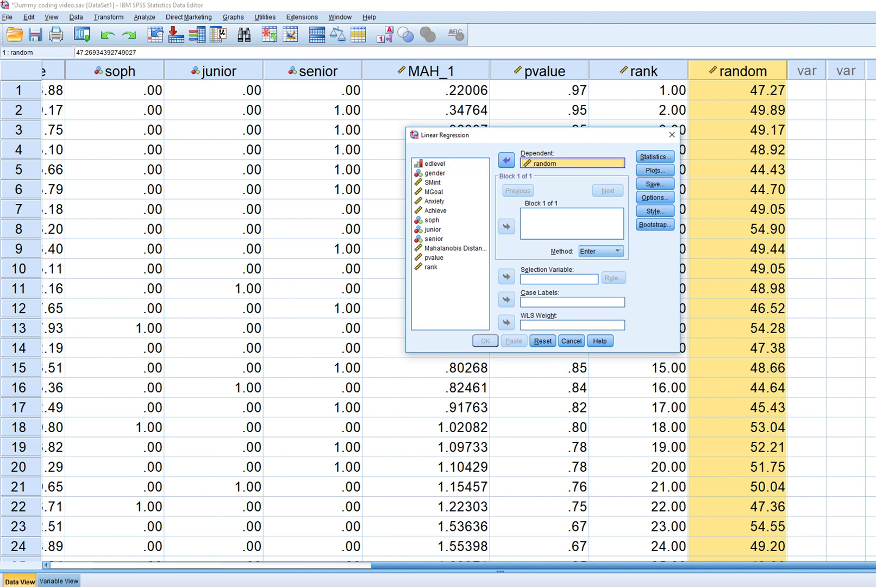
{"action": "left_click", "coordinate": [450, 182]}
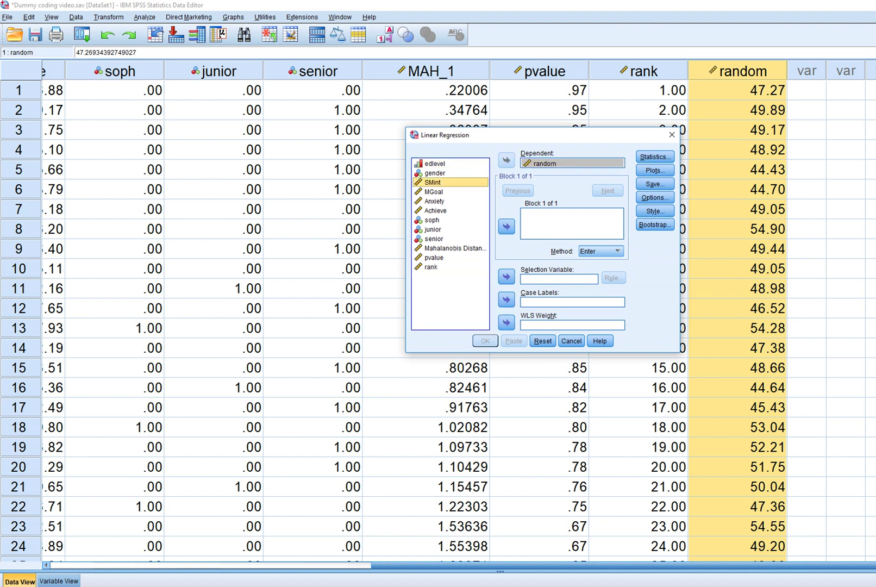
{"action": "left_click", "coordinate": [435, 210], "text": "shift"}
{"action": "left_click", "coordinate": [506, 226]}
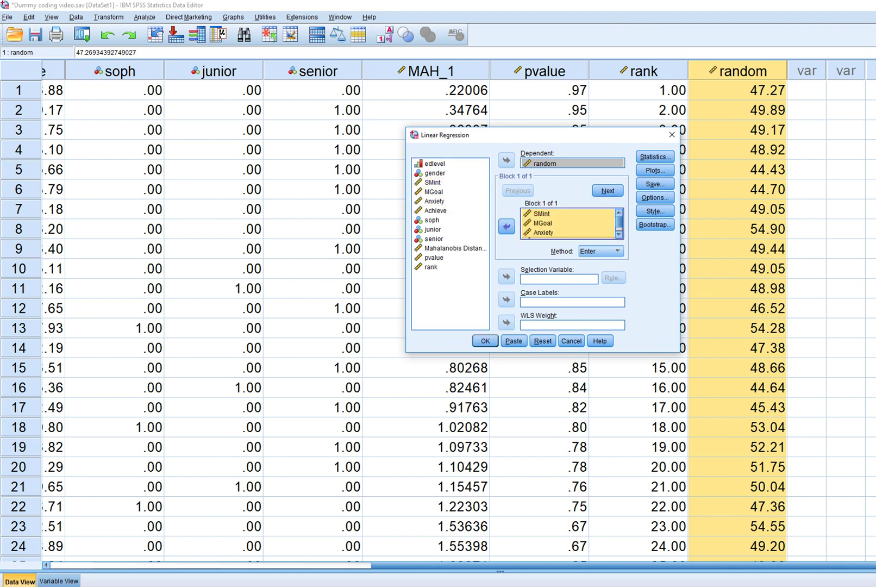
- Choose to save Mahalanobis distances for the regression and run it
{"action": "left_click", "coordinate": [655, 183]}
{"action": "left_click", "coordinate": [400, 256]}
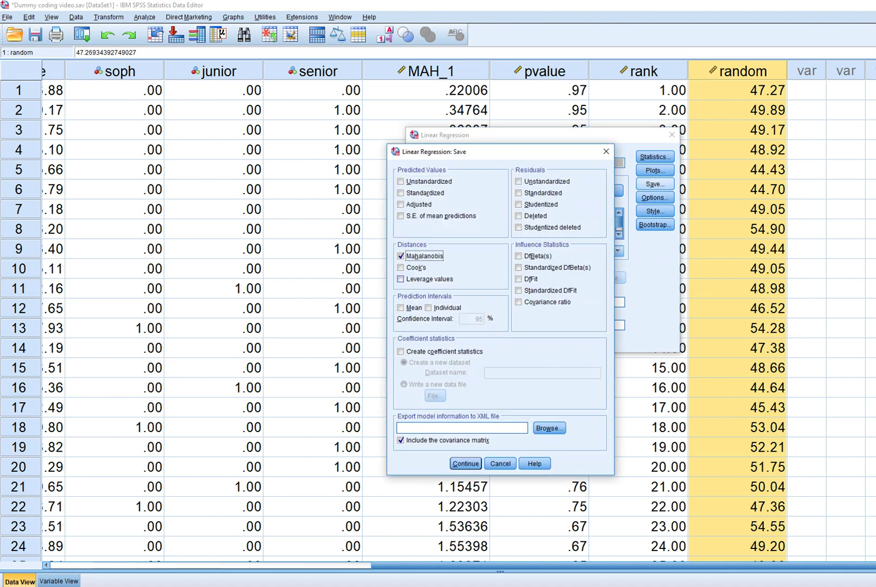
{"action": "left_click", "coordinate": [465, 463]}
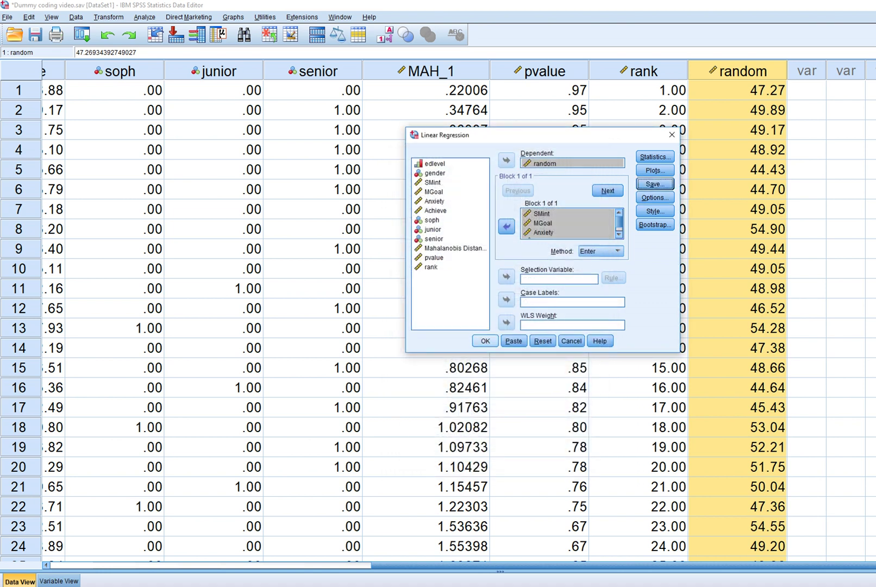
{"action": "left_click", "coordinate": [485, 341]}
- Return to the data editor and examine the MAH_2 distances down to case 50
{"action": "mouse_move", "coordinate": [347, 585]}
{"action": "left_click", "coordinate": [401, 557]}
{"action": "left_click_drag", "start_coordinate": [614, 565], "coordinate": [704, 565]}
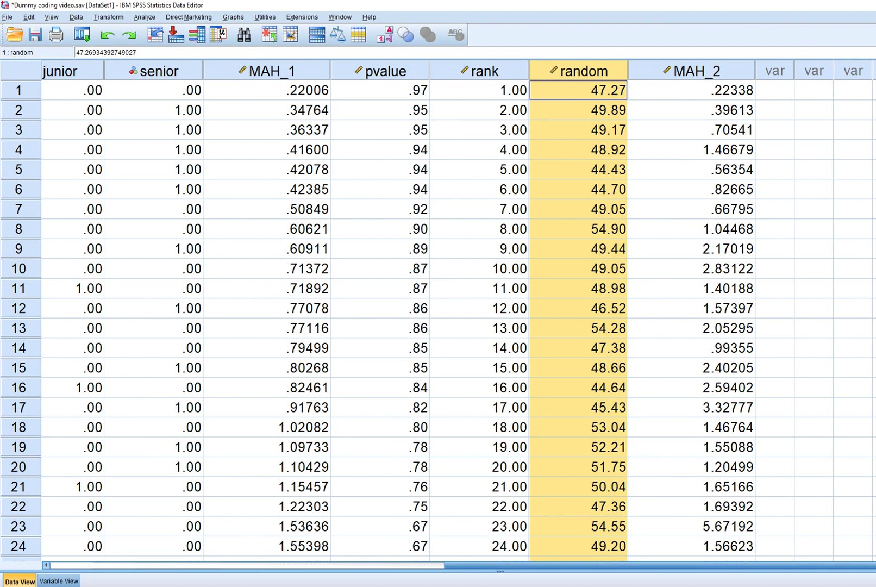
{"action": "left_click", "coordinate": [690, 70]}
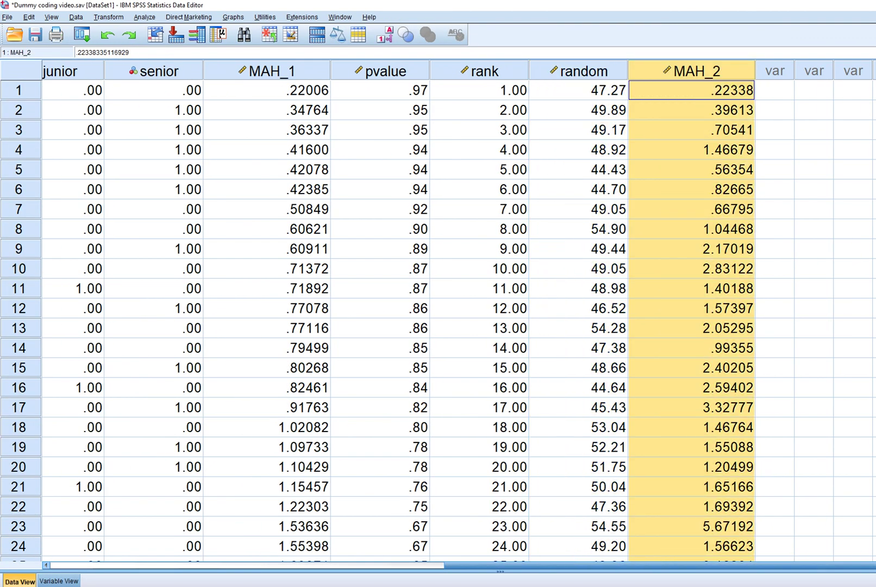
{"action": "scroll", "coordinate": [434, 315], "scroll_direction": "down", "scroll_amount": 9}
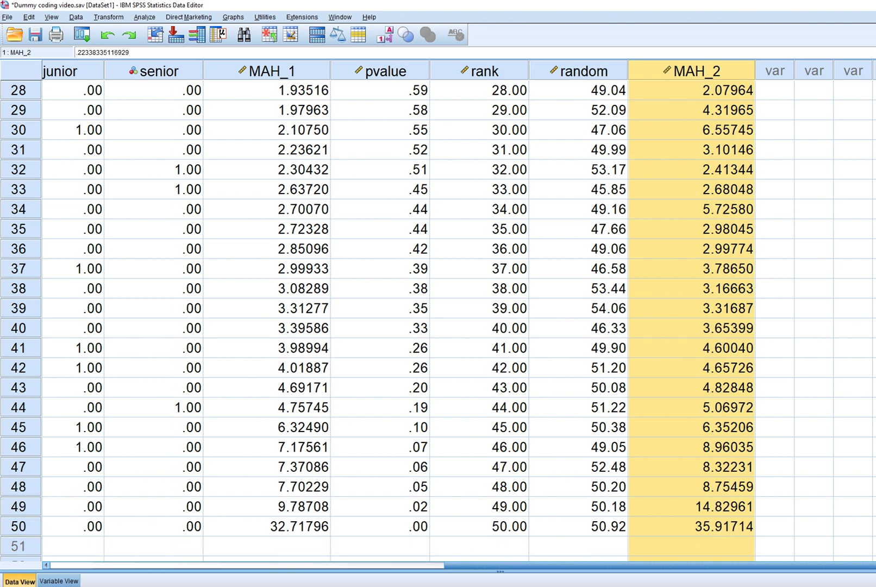
{"action": "left_click", "coordinate": [691, 526]}
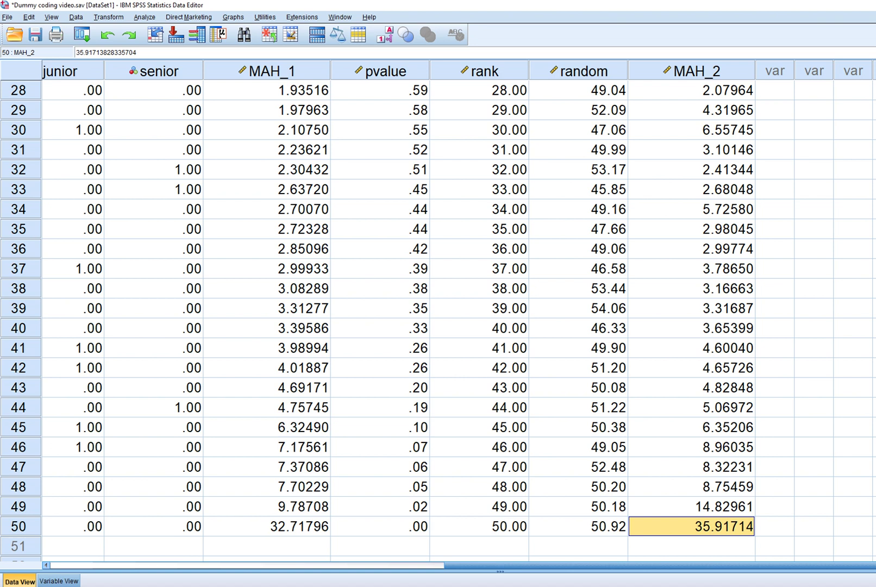
- Reset the Compute Variable settings and compute a new variable pvalue2 as 1-cdf.chisq(MAH_2,4)
{"action": "left_click", "coordinate": [108, 17]}
{"action": "left_click", "coordinate": [128, 33]}
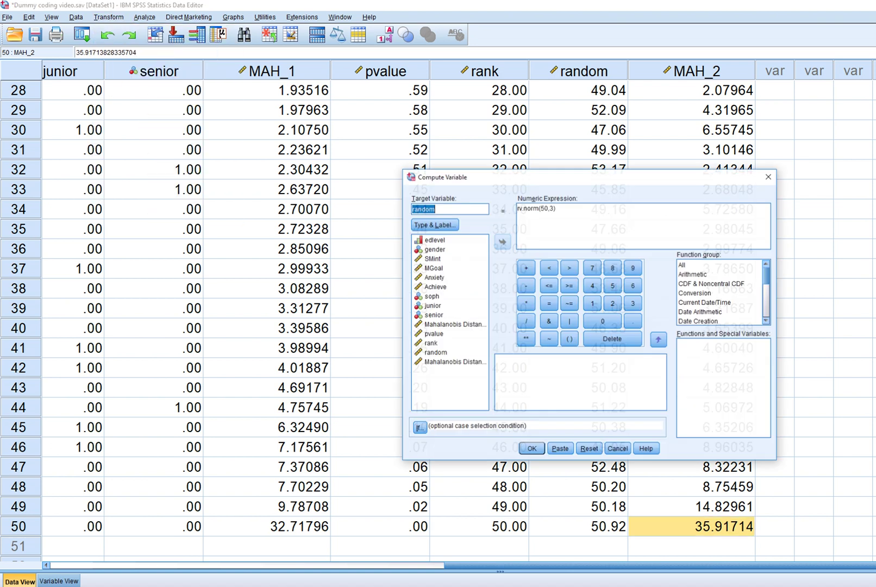
{"action": "key", "text": "alt+r"}
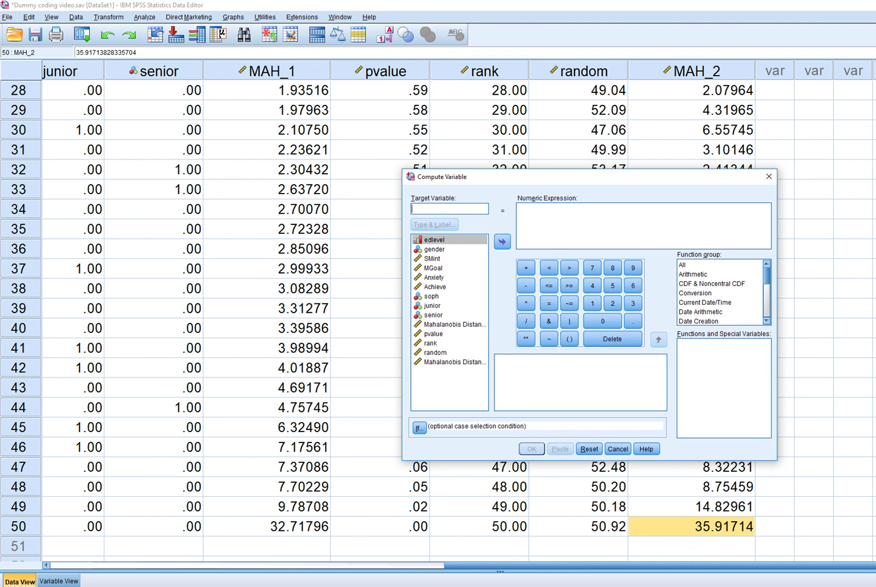
{"action": "type", "text": "pvalue2"}
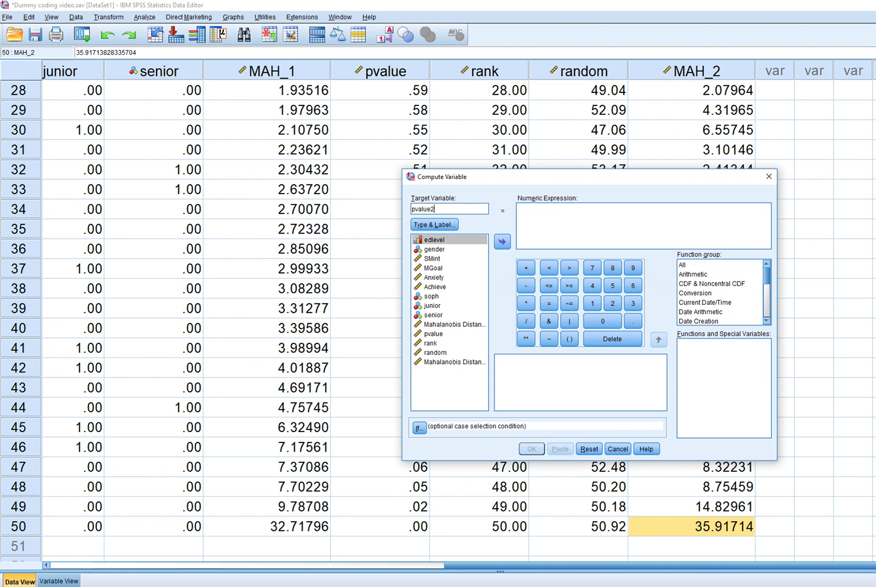
{"action": "left_click", "coordinate": [519, 208]}
{"action": "type", "text": "1"}
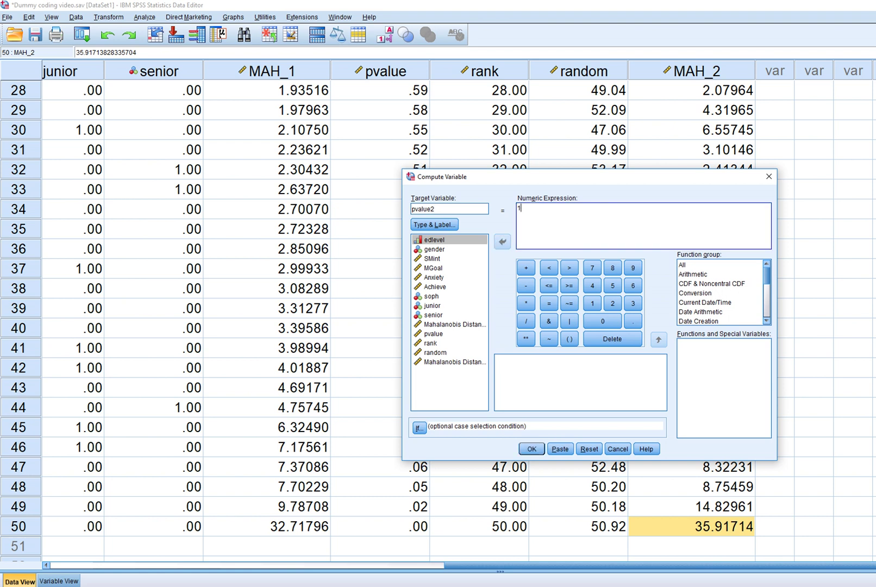
{"action": "type", "text": "-cdf.chisq("}
{"action": "double_click", "coordinate": [454, 361]}
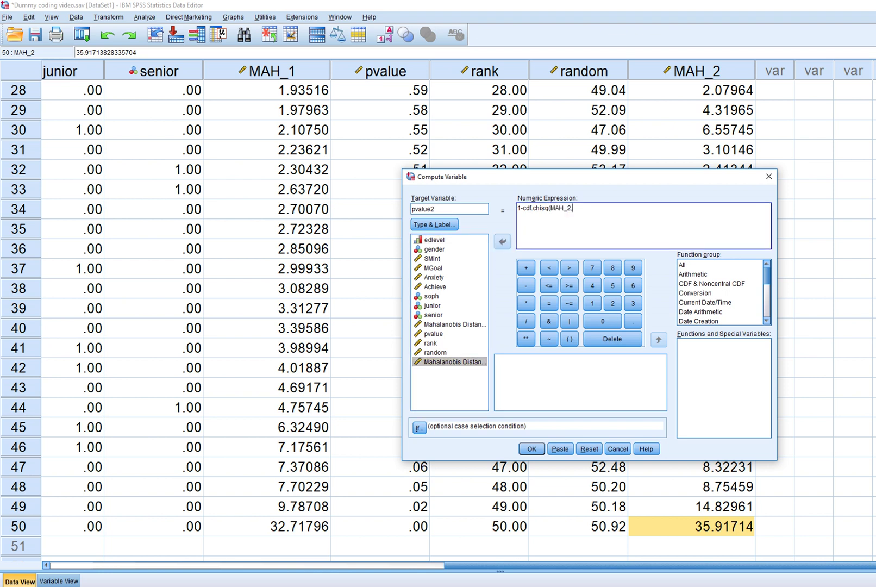
{"action": "type", "text": ",4"}
{"action": "left_click", "coordinate": [532, 449]}
- Return to the data editor and examine the pvalue2 column, showing the full-precision value for case 50
{"action": "mouse_move", "coordinate": [346, 586]}
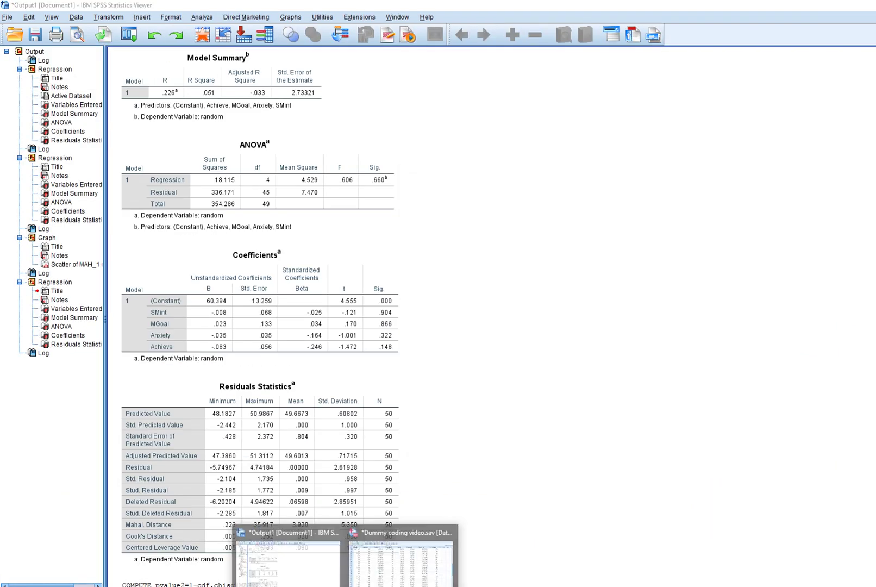
{"action": "left_click", "coordinate": [400, 559]}
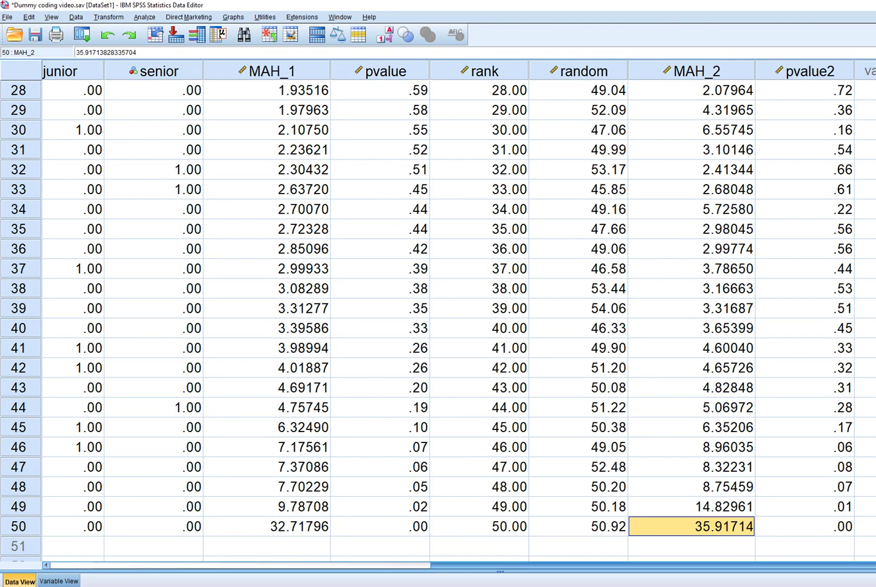
{"action": "scroll", "coordinate": [438, 315], "scroll_direction": "up", "scroll_amount": 9}
{"action": "scroll", "coordinate": [438, 315], "scroll_direction": "down", "scroll_amount": 2}
{"action": "scroll", "coordinate": [438, 315], "scroll_direction": "down", "scroll_amount": 3}
{"action": "left_click", "coordinate": [804, 71]}
{"action": "scroll", "coordinate": [438, 316], "scroll_direction": "down", "scroll_amount": 10}
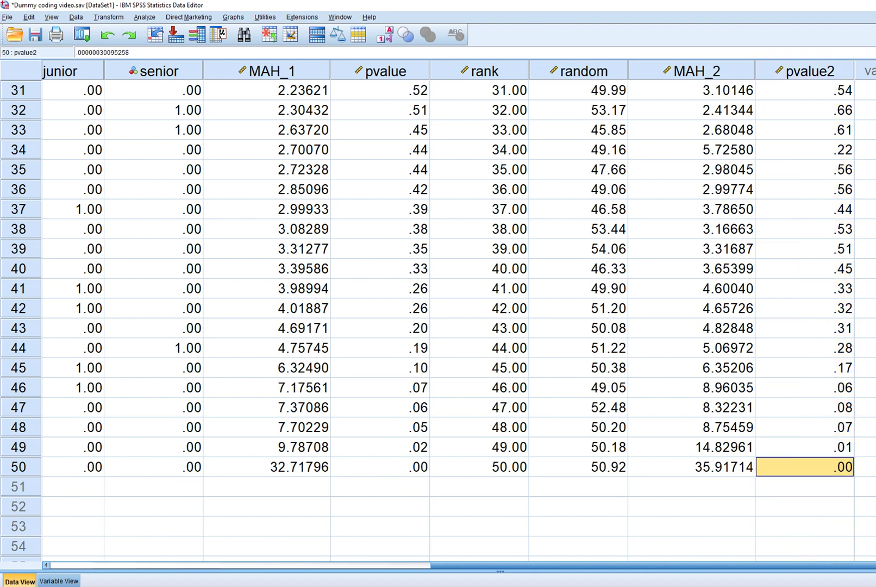
{"action": "double_click", "coordinate": [838, 466]}
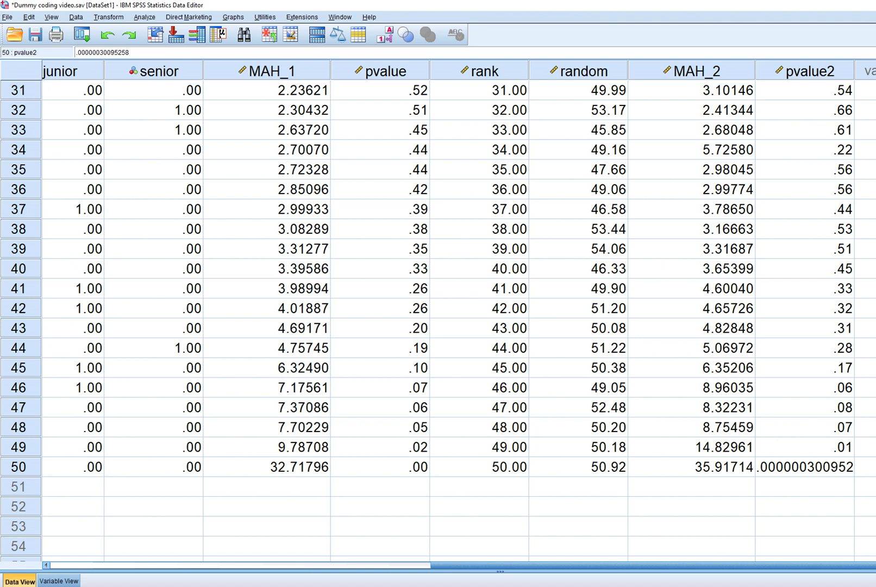
- Go back to the first cases and compare the rank column with the MAH_2 distances
{"action": "left_click", "coordinate": [691, 367]}
{"action": "scroll", "coordinate": [691, 367], "scroll_direction": "up", "scroll_amount": 4}
{"action": "scroll", "coordinate": [438, 315], "scroll_direction": "up", "scroll_amount": 6}
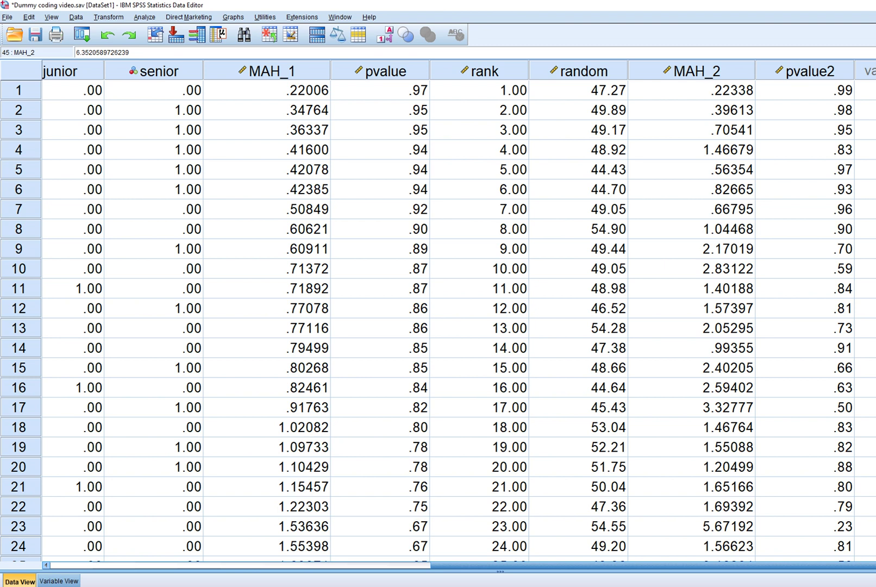
{"action": "left_click", "coordinate": [479, 71]}
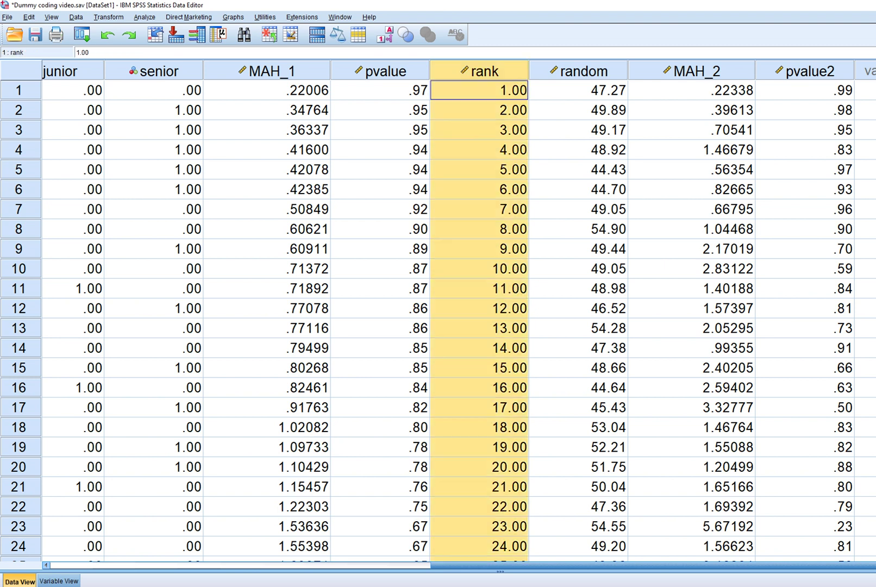
{"action": "left_click", "coordinate": [691, 70]}
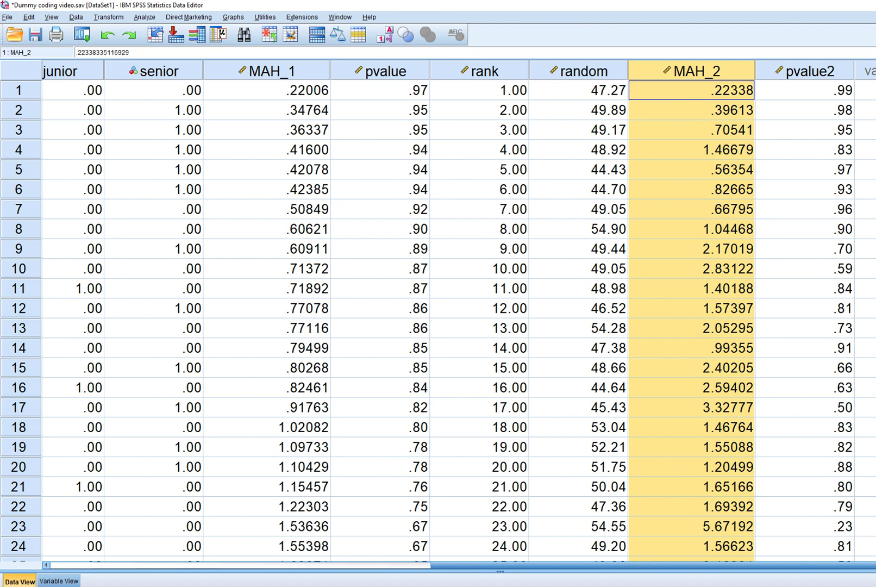
{"action": "left_click", "coordinate": [479, 71]}
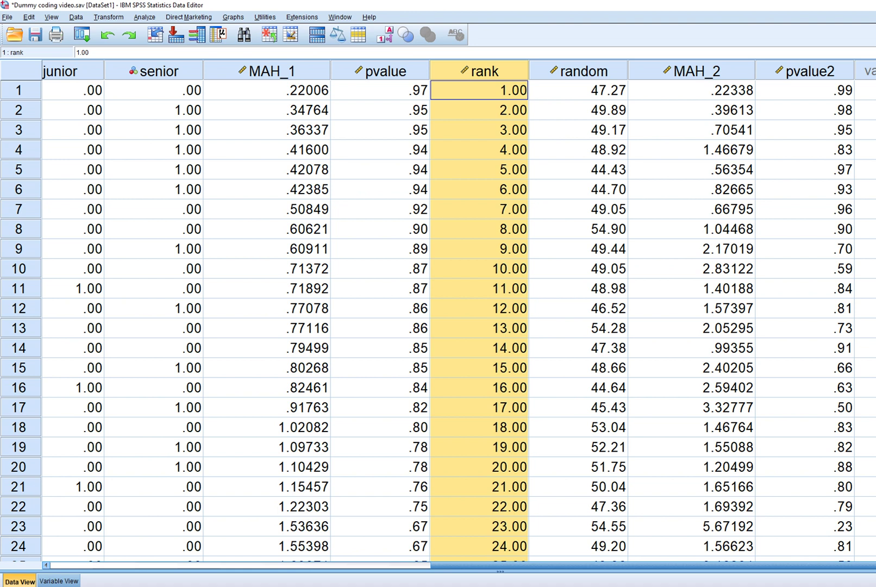
{"action": "left_click", "coordinate": [233, 17]}
{"action": "mouse_move", "coordinate": [257, 57]}
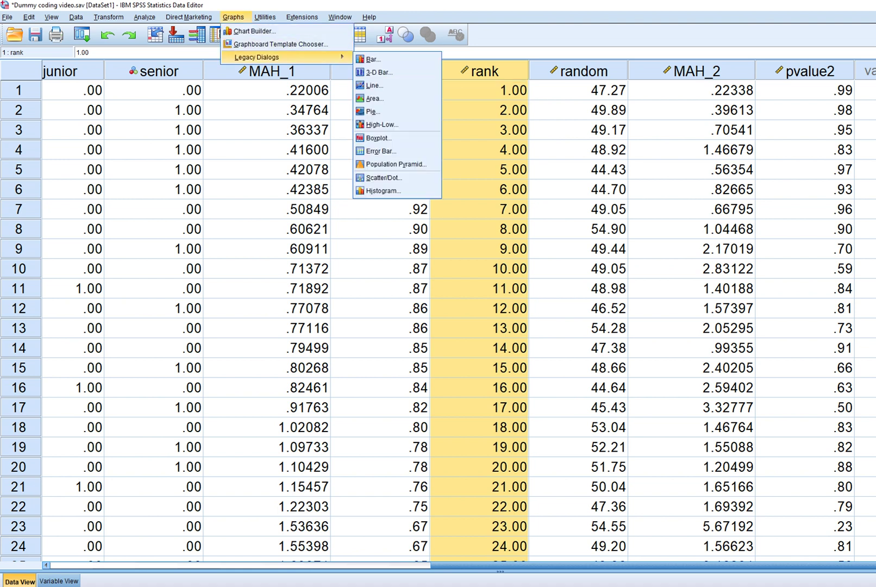
{"action": "left_click", "coordinate": [384, 178]}
{"action": "left_click", "coordinate": [576, 257]}
{"action": "left_click", "coordinate": [578, 367]}
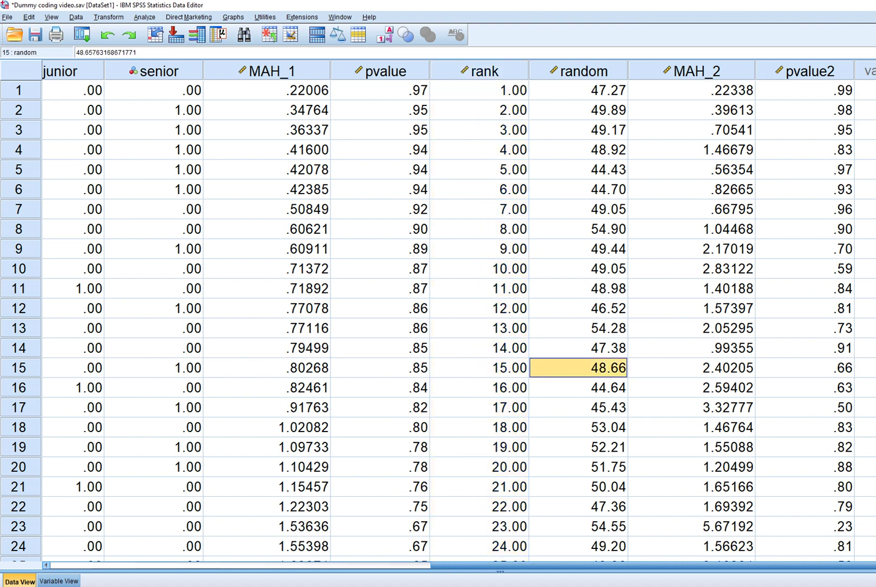